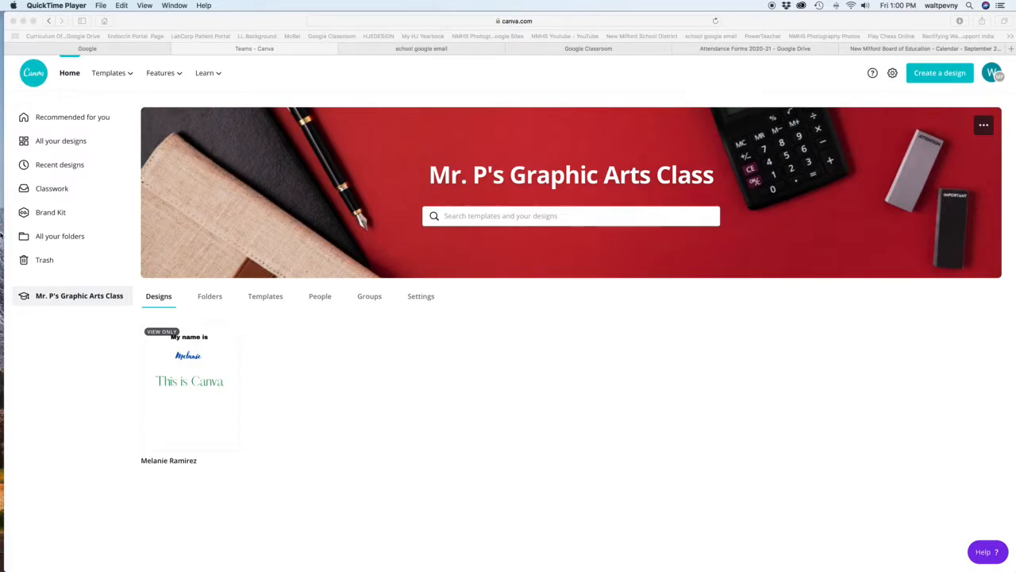
From the list of all designs, create a new custom-size design 10.5 in wide and 5.5 in high.
click(62, 142)
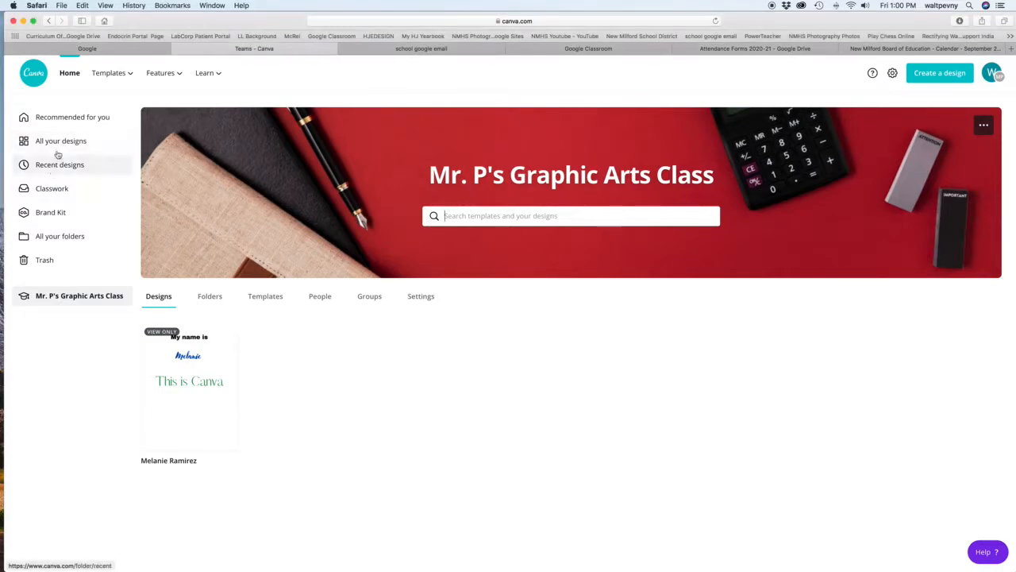
click(54, 140)
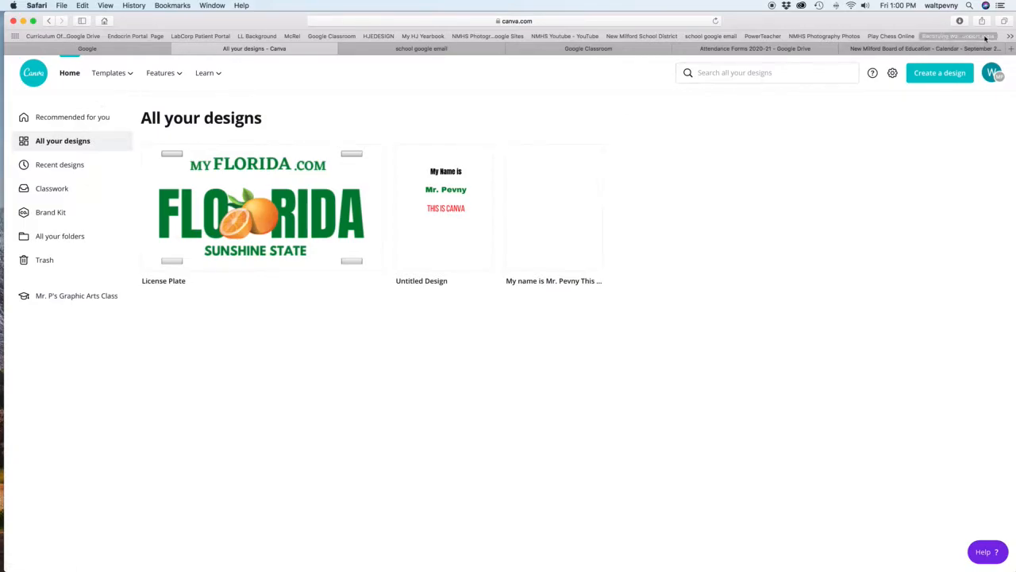
click(940, 77)
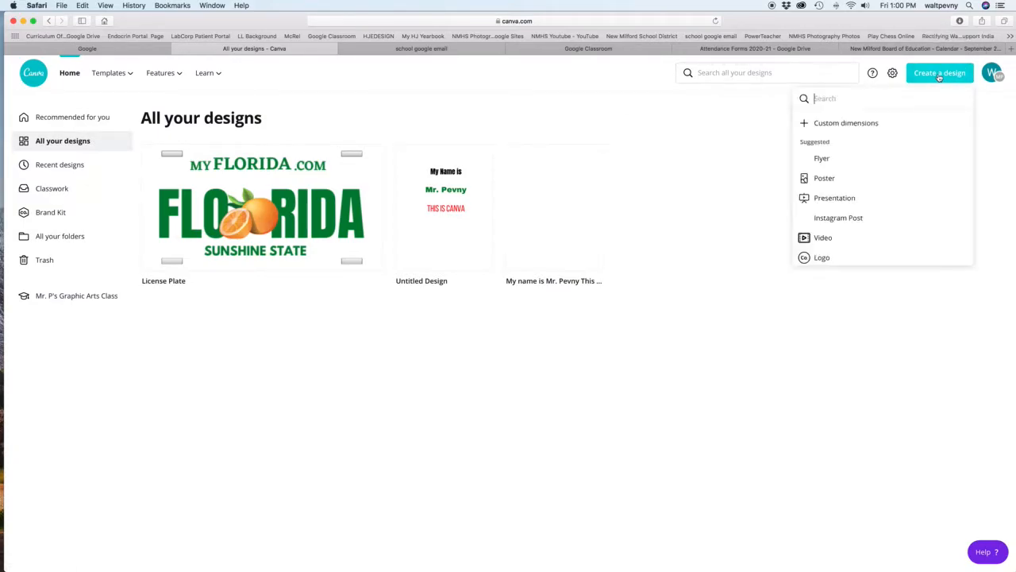
click(863, 125)
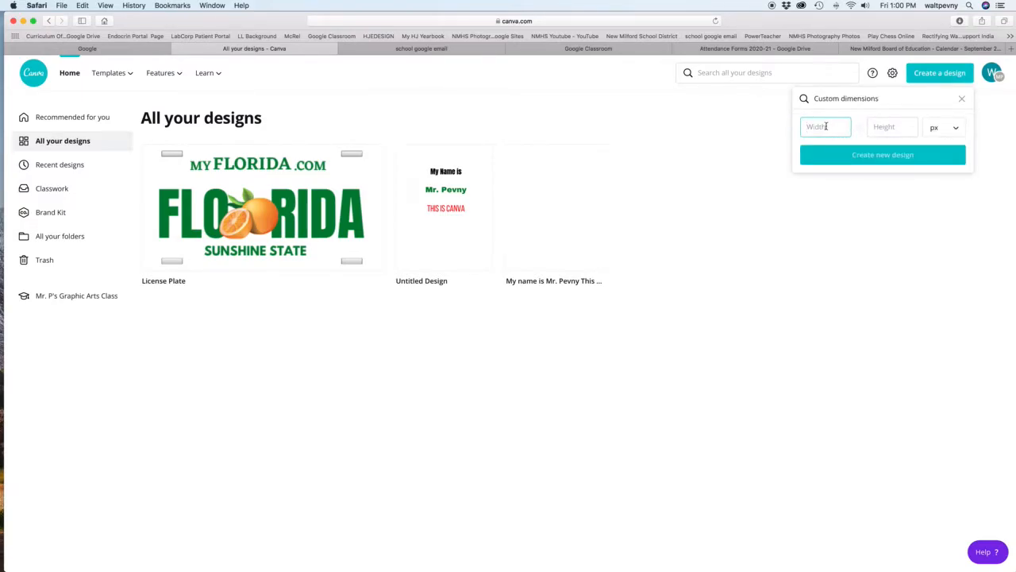
text(10.5)
click(956, 129)
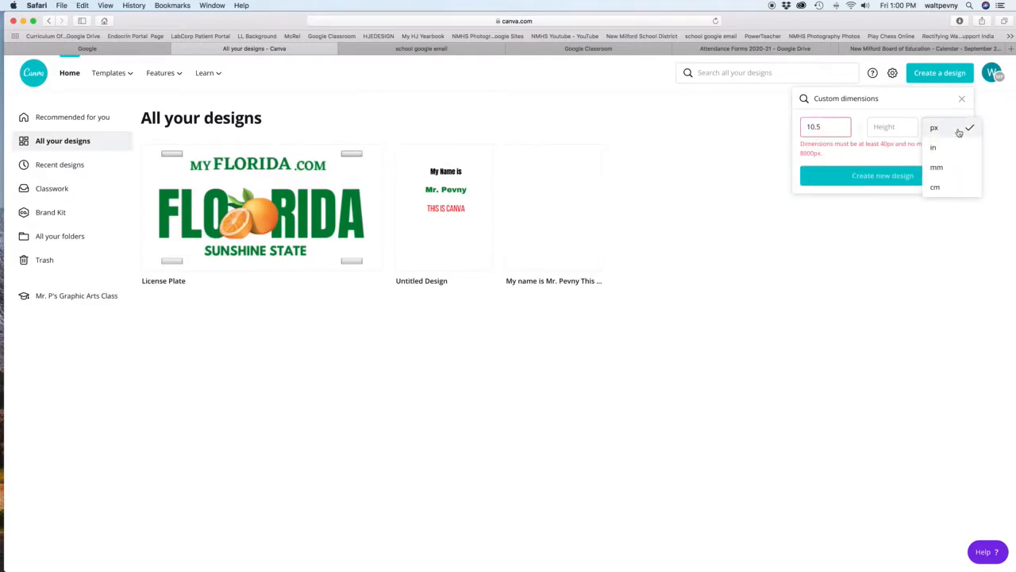
click(935, 149)
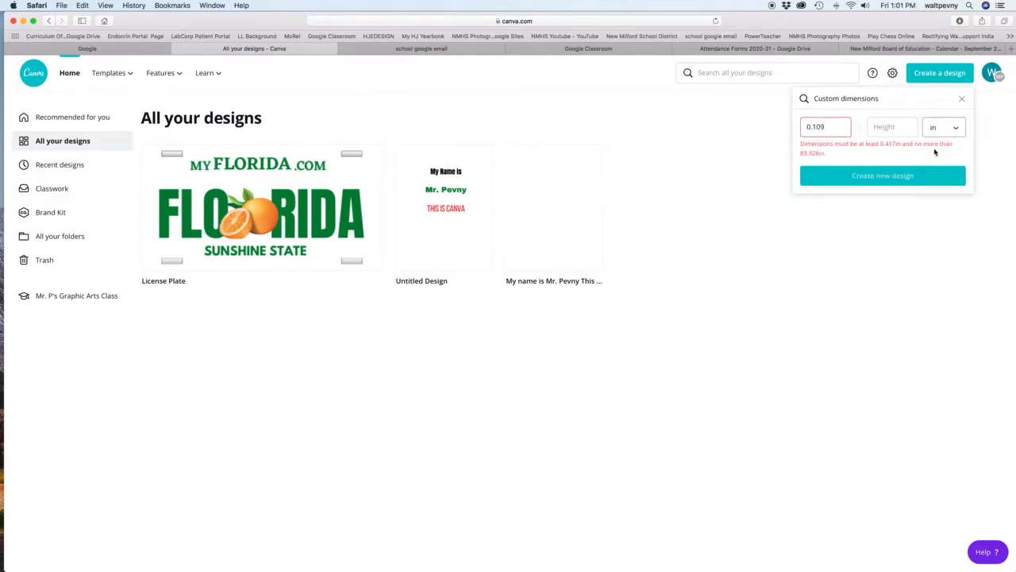
drag(831, 128, 795, 129)
text(10.5)
click(896, 126)
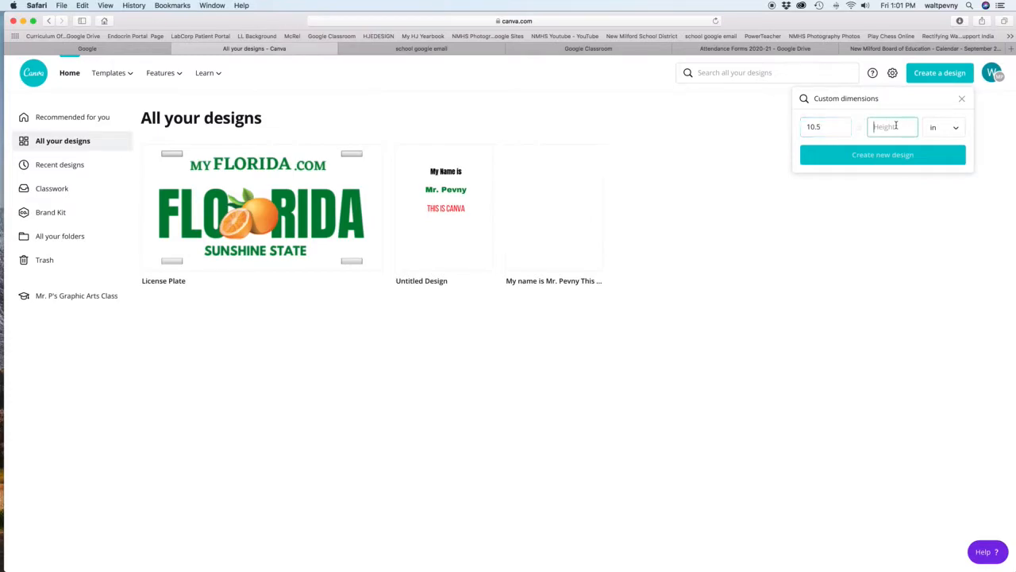
text(5.5)
click(894, 163)
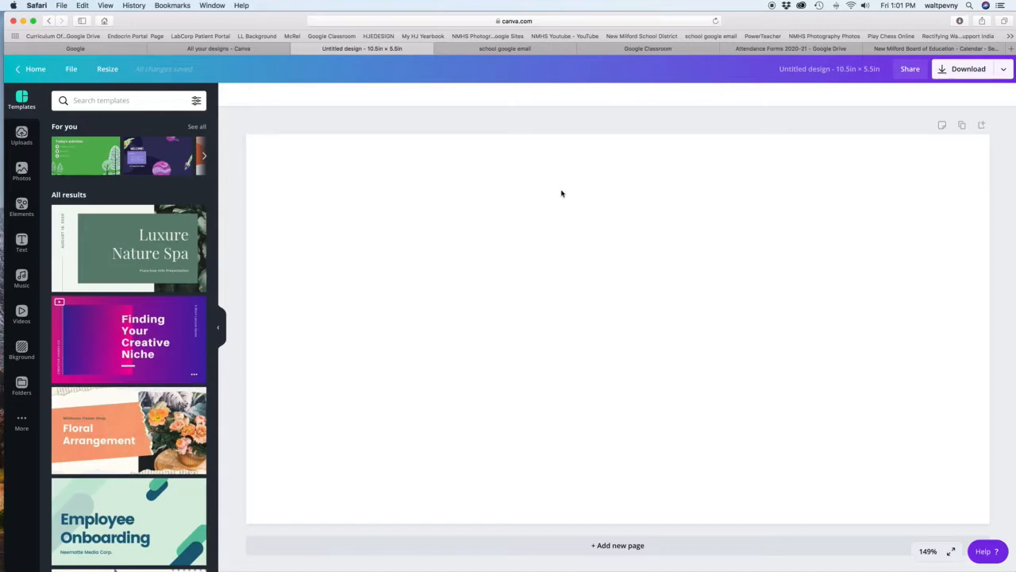
Switch to the Google page and search for images of "florida license plate".
click(97, 50)
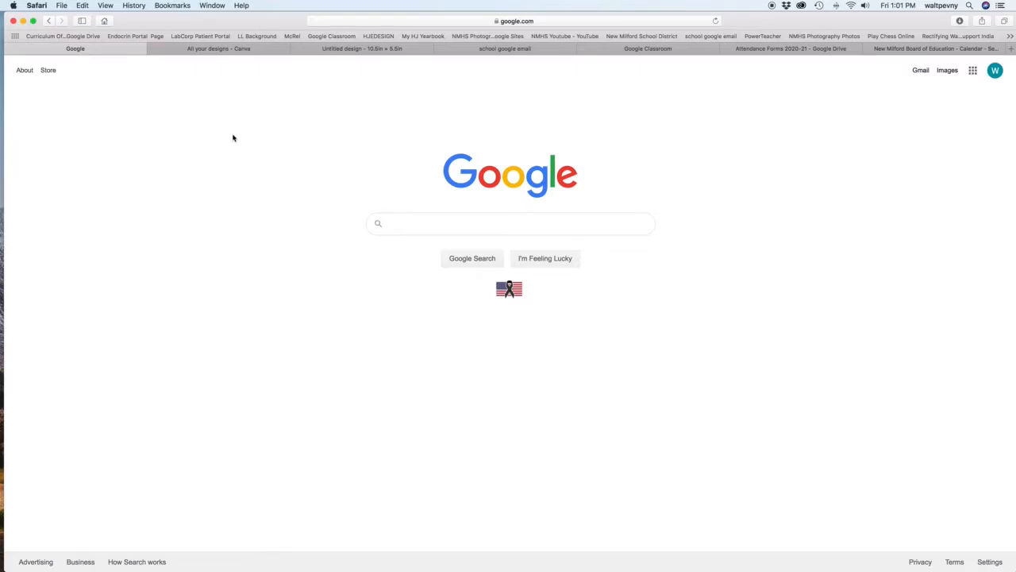
text(florid)
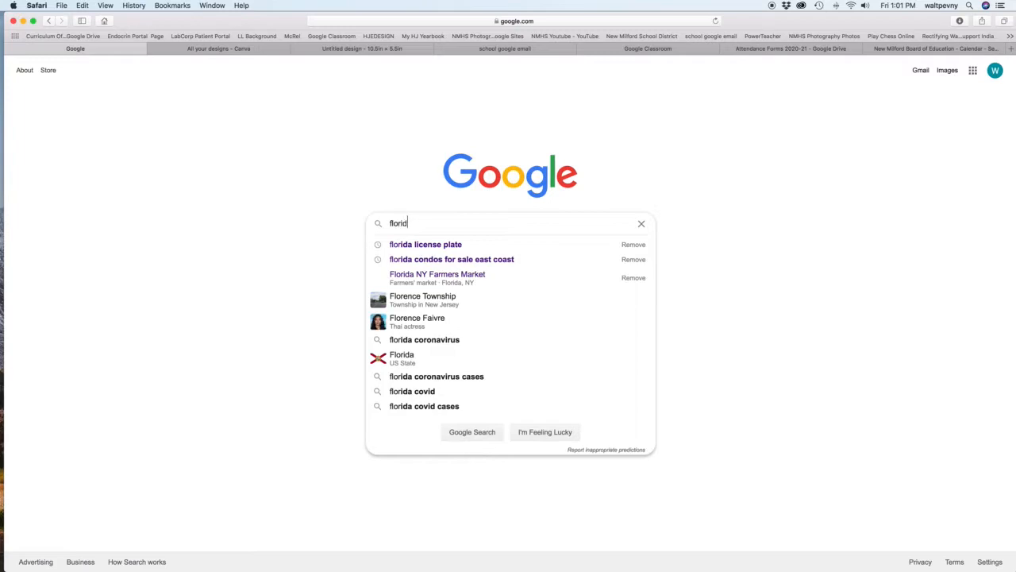
text(a lic)
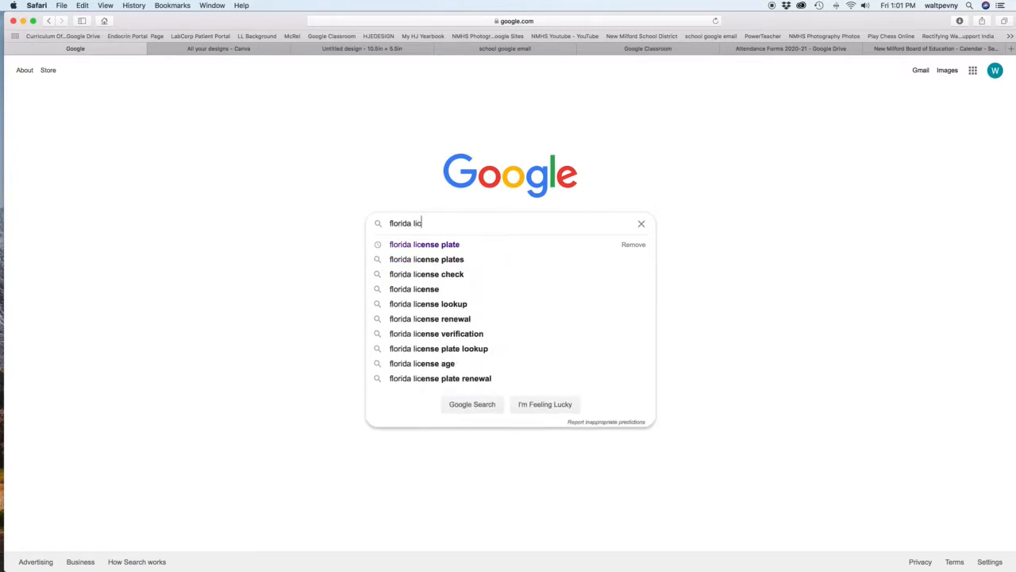
click(437, 244)
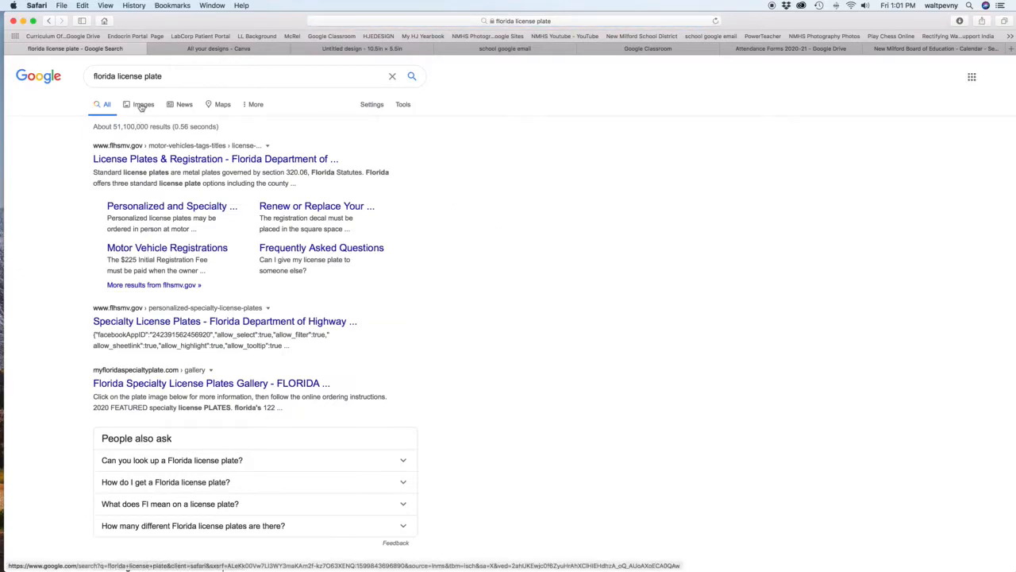
click(140, 104)
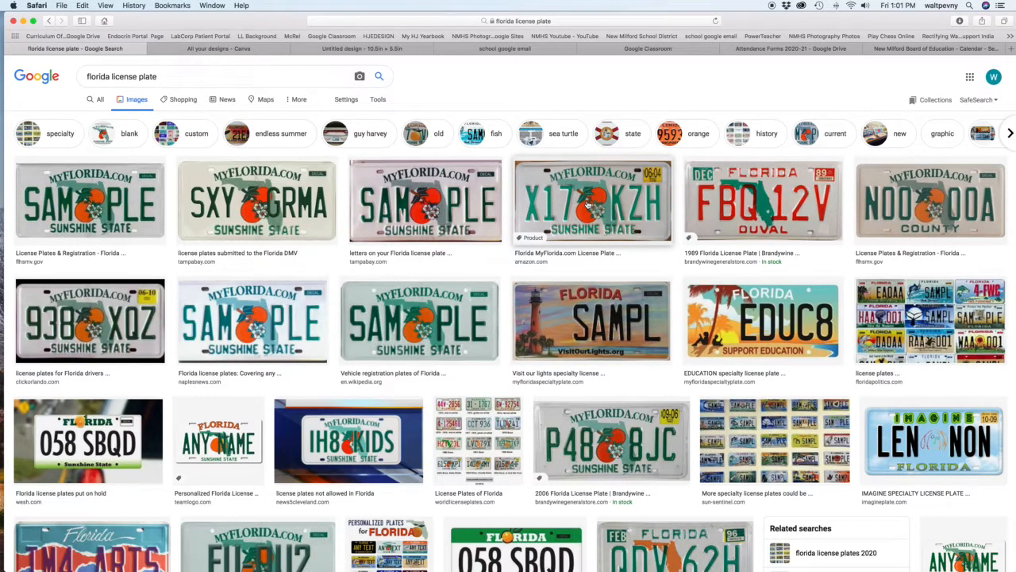
Move the browser window aside to view the saved Florida_Plate.jpg in Finder, and bring the browser back.
drag(930, 22, 913, 160)
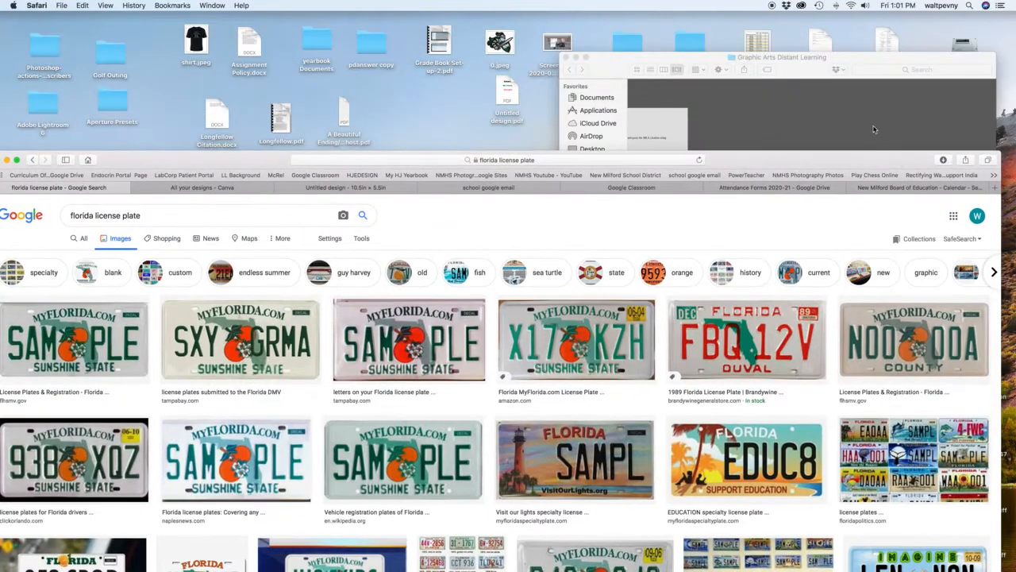
click(877, 134)
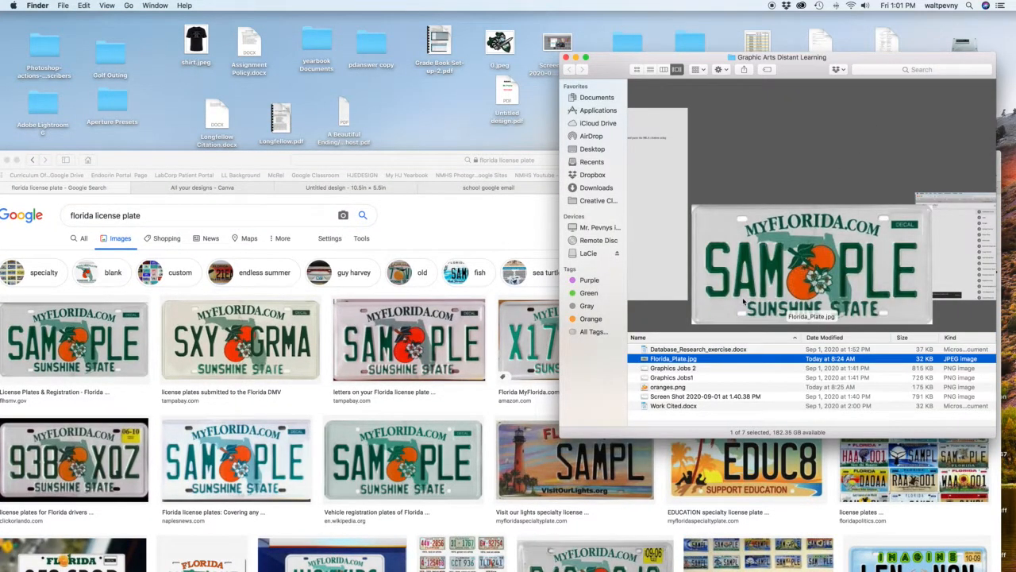
double_click(251, 161)
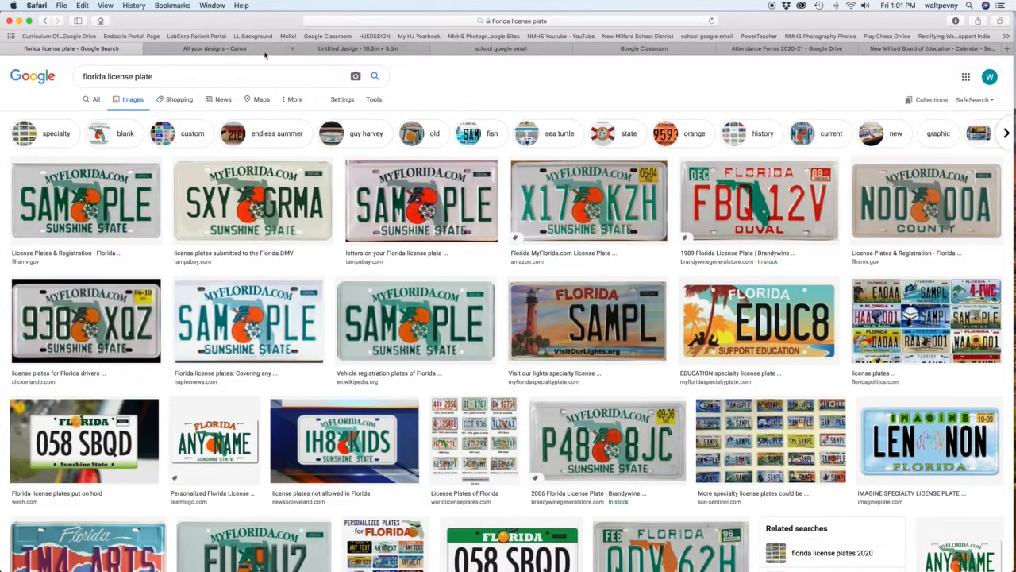
Return to Canva and open the blank untitled design from the recent designs.
click(242, 50)
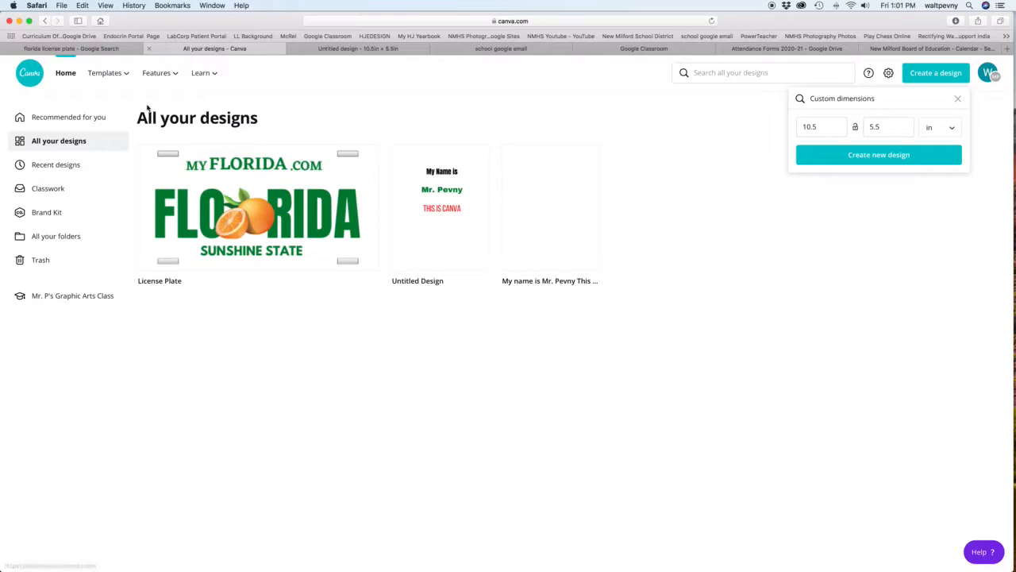
click(47, 169)
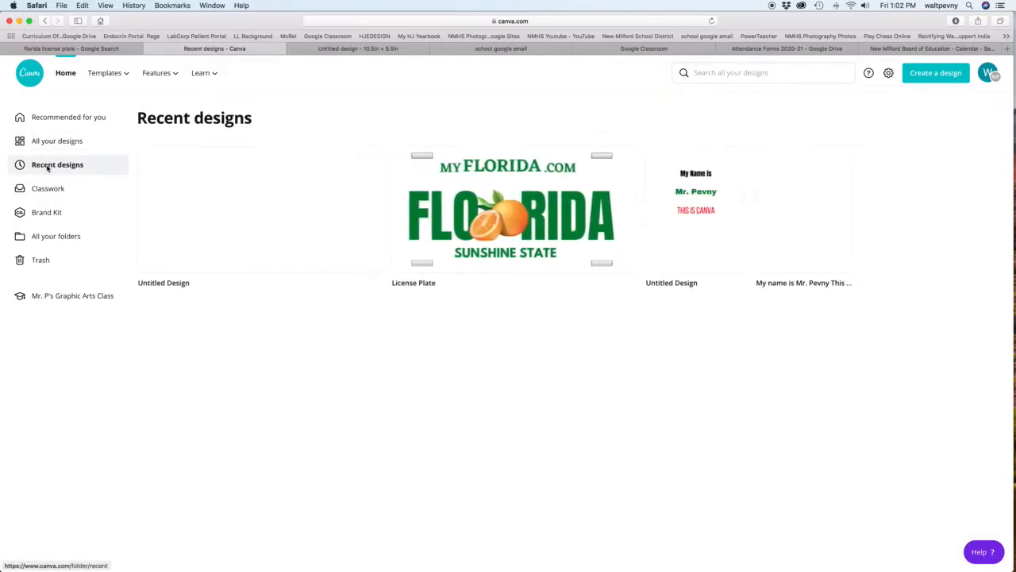
click(316, 220)
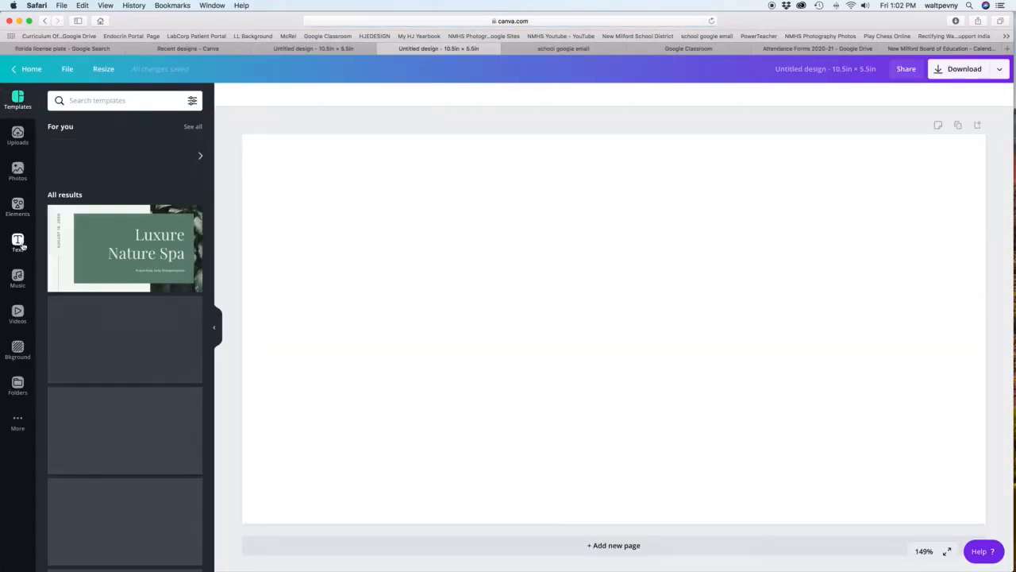
Check the uploaded images, and add a heading to the blank page with the text "FLORIDA".
click(17, 134)
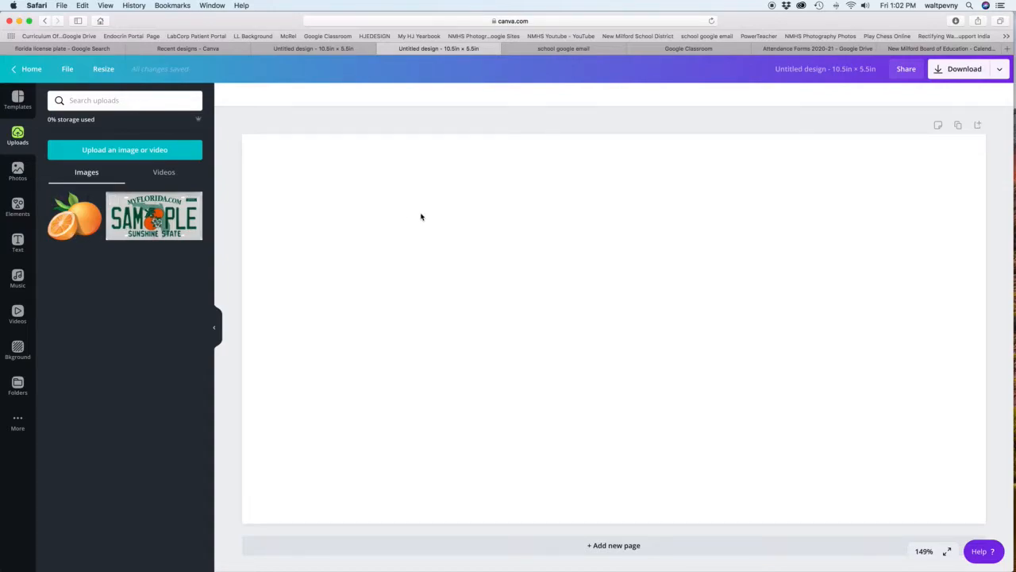
click(18, 243)
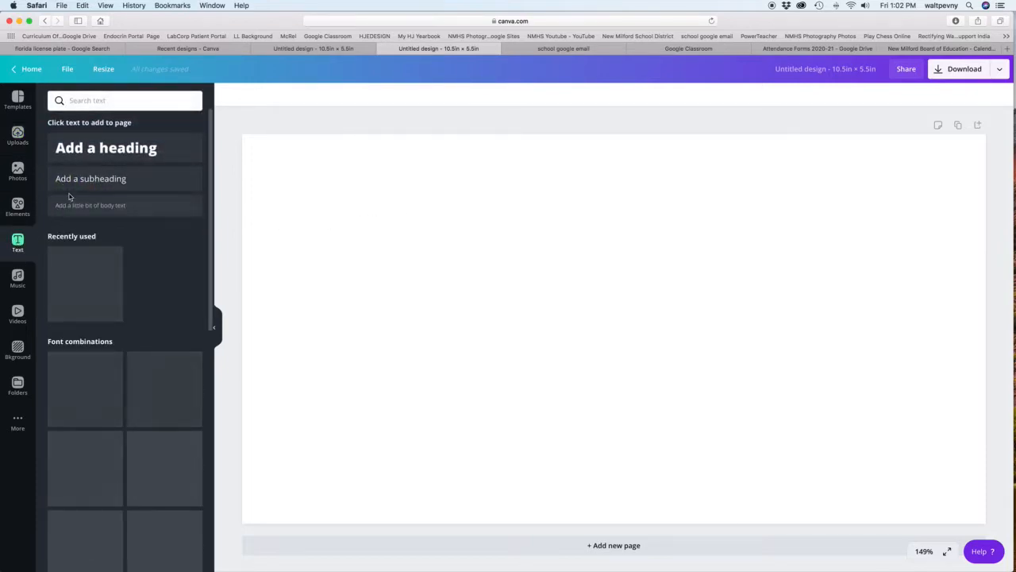
click(101, 150)
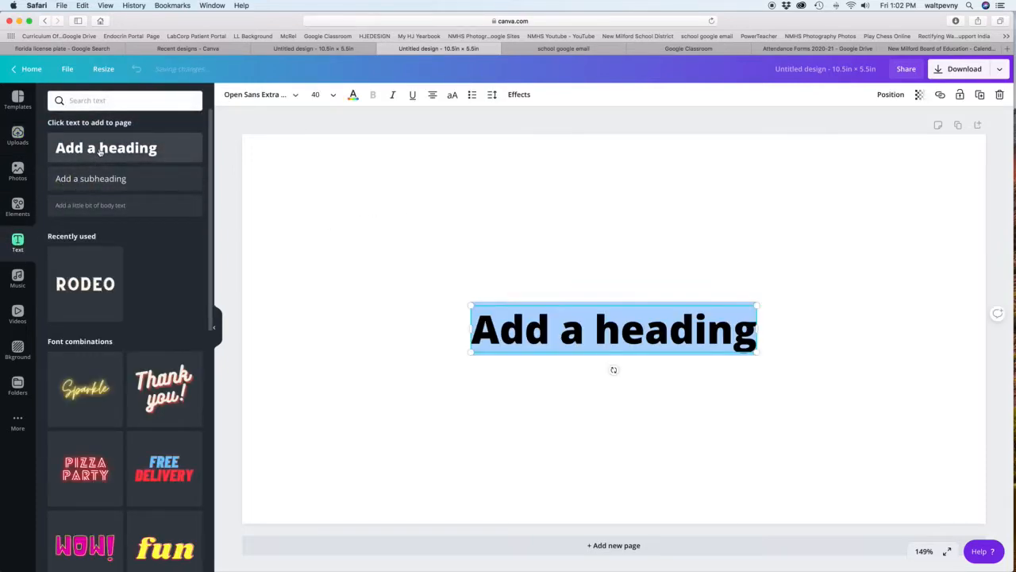
triple_click(526, 330)
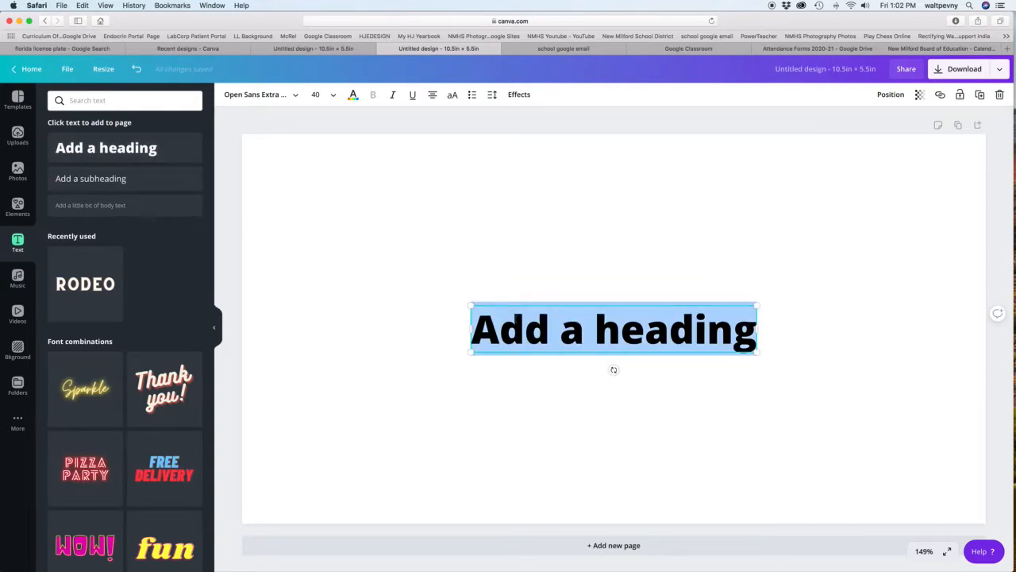
text(FL)
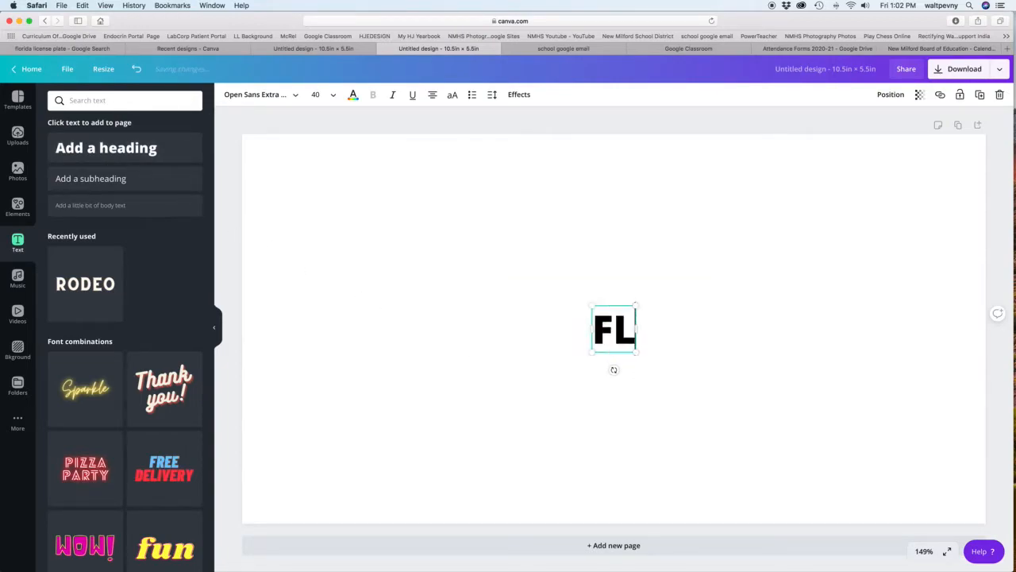
text(ORIDA)
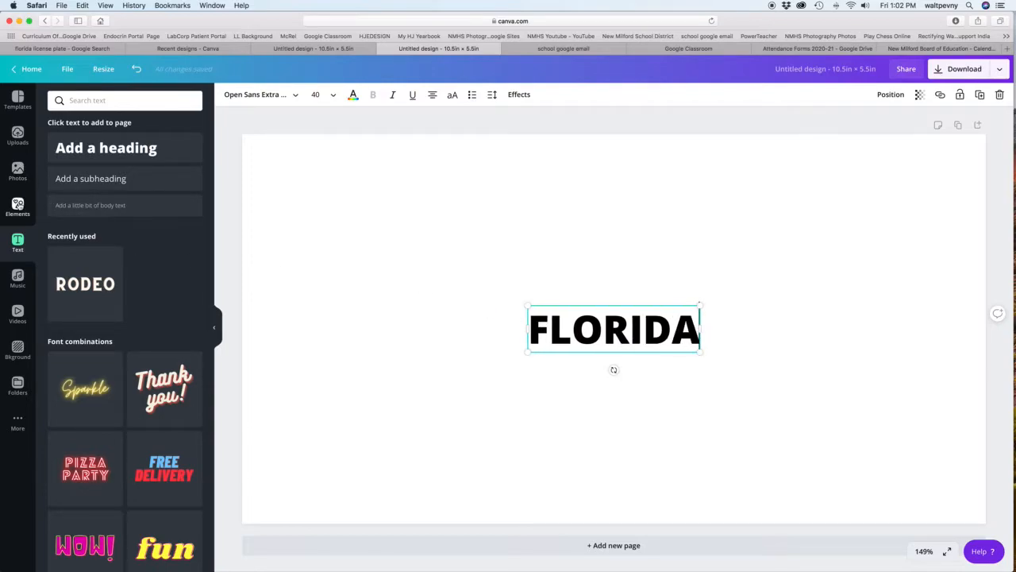
Move the FLORIDA heading slightly up on the page and change its font to Anton.
click(17, 135)
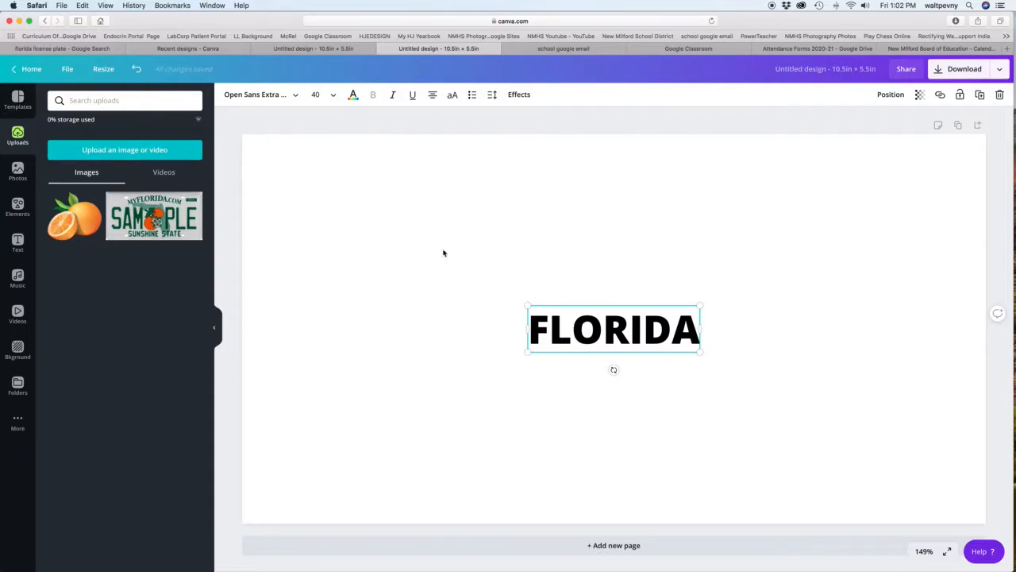
drag(577, 306, 572, 273)
double_click(635, 301)
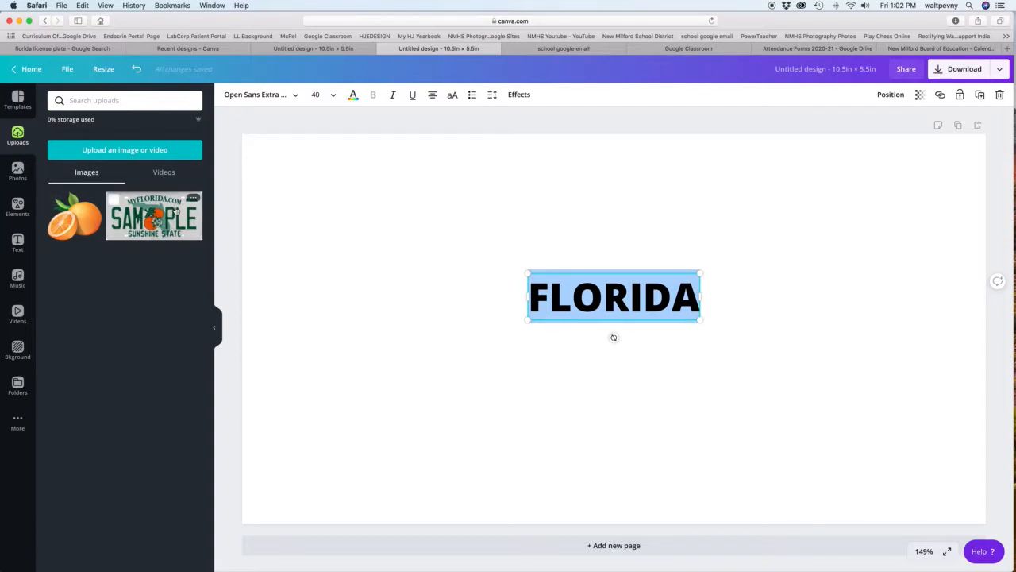
click(275, 99)
scroll(118, 206, down, 3)
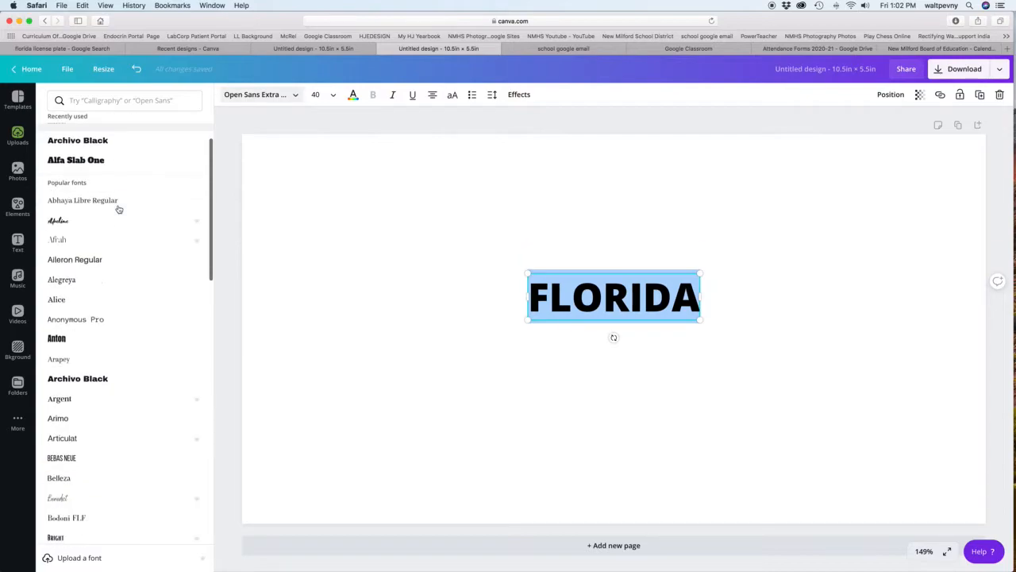
scroll(118, 208, up, 2)
click(63, 193)
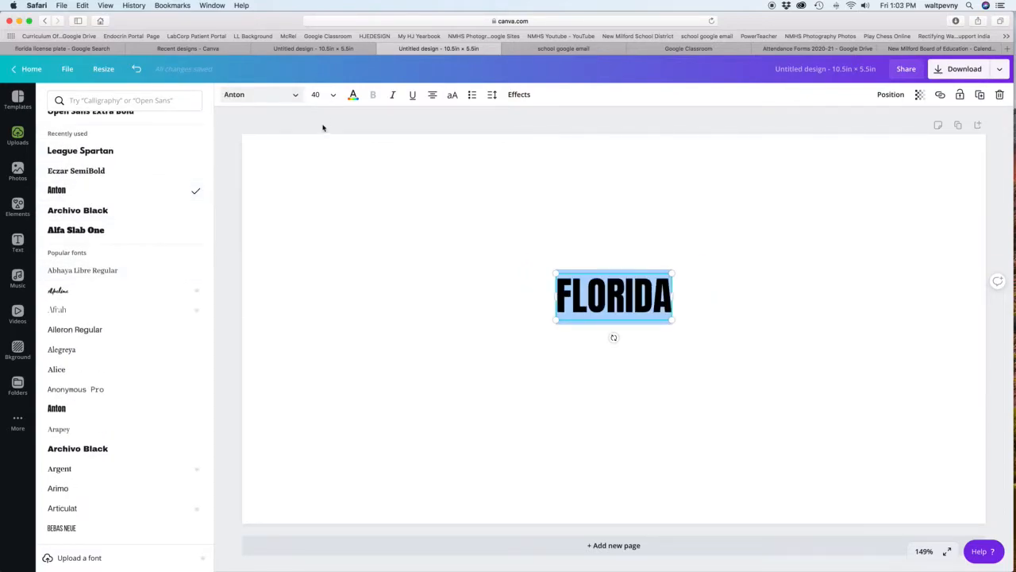
Enlarge the FLORIDA heading to about font size 211 so it spans most of the page width.
click(334, 96)
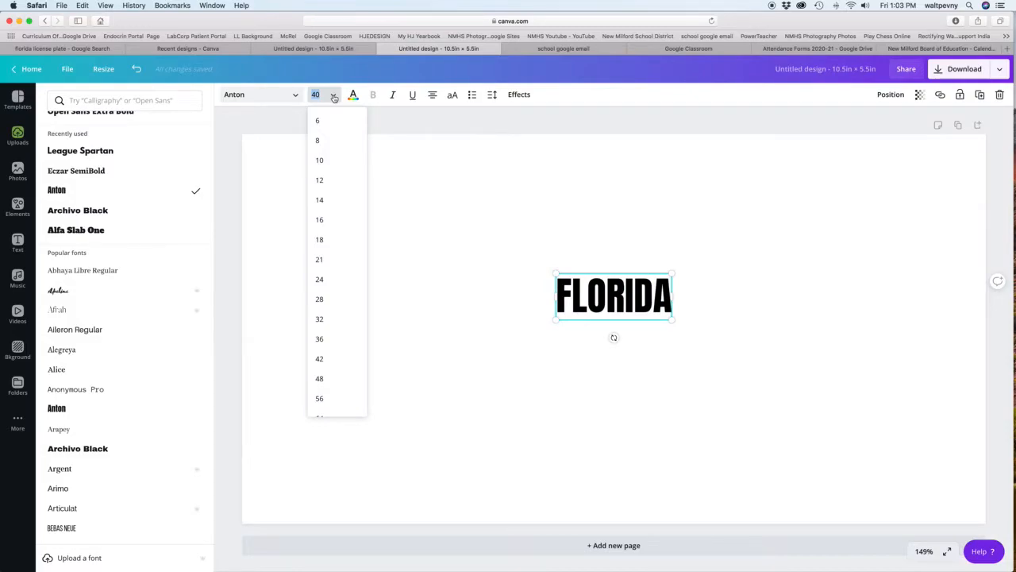
click(335, 96)
drag(558, 272, 349, 189)
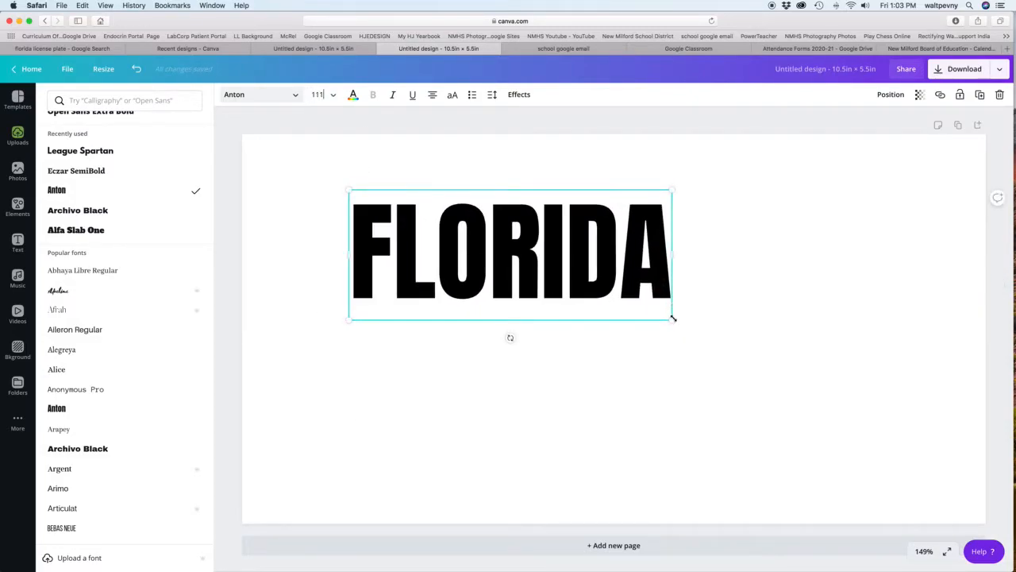
drag(690, 330, 906, 433)
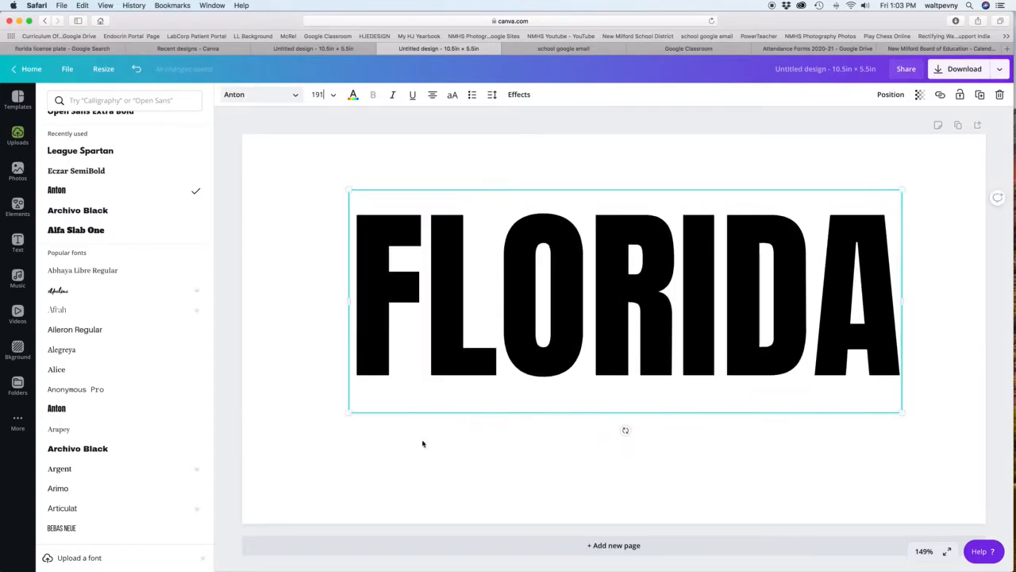
drag(348, 413, 303, 437)
click(284, 442)
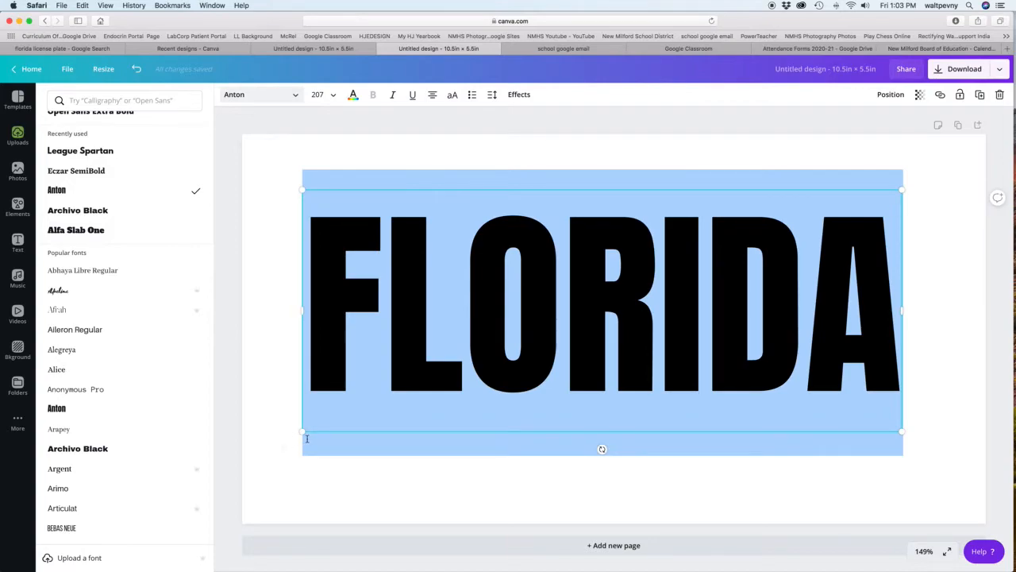
drag(303, 433, 277, 443)
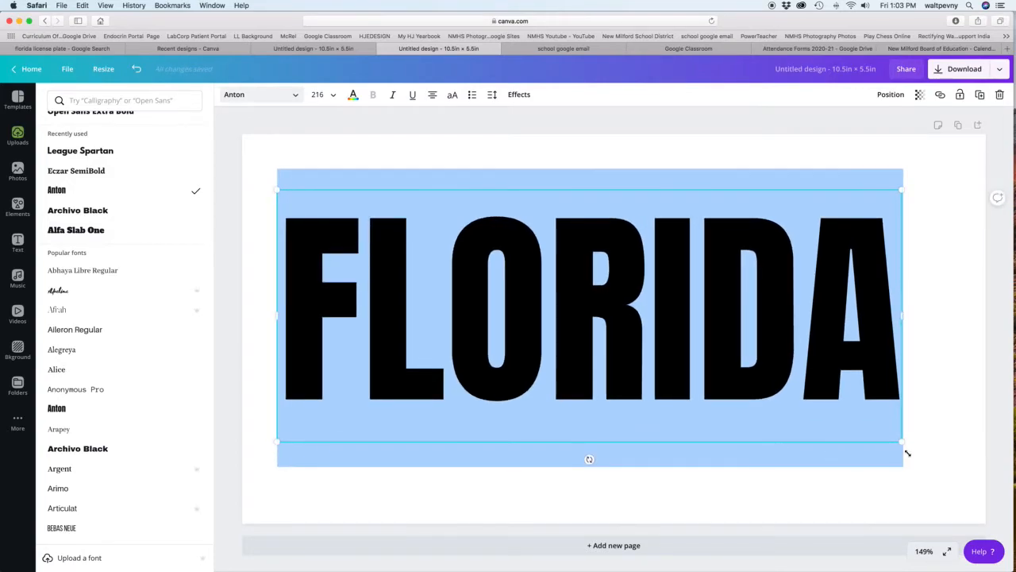
drag(904, 443, 929, 464)
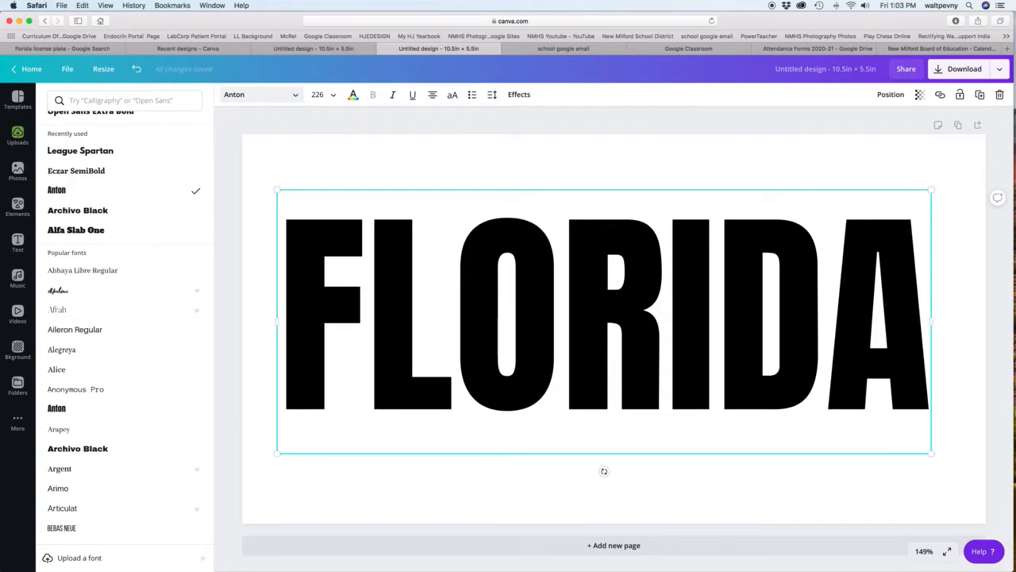
drag(931, 454, 890, 436)
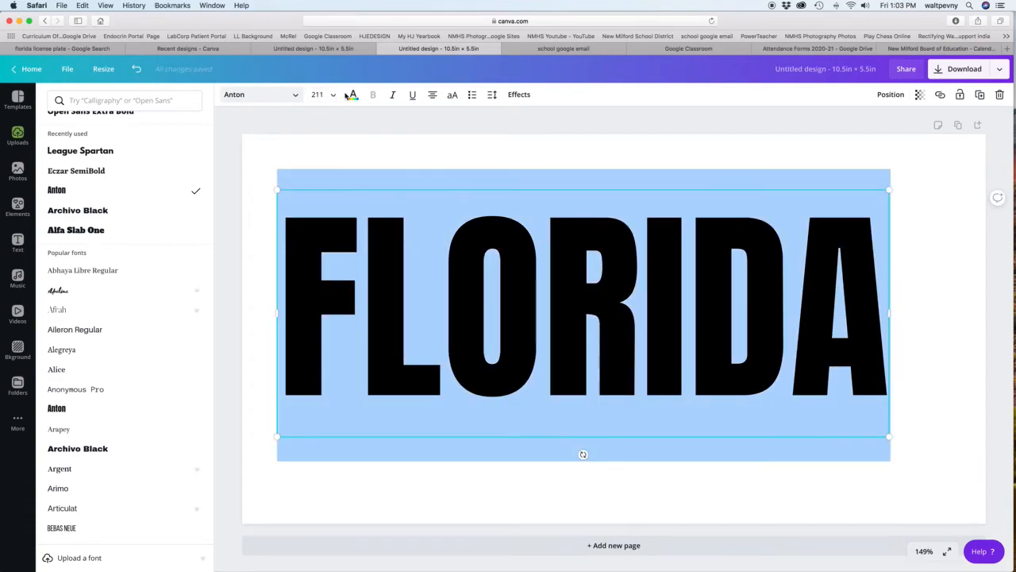
Colour the FLORIDA heading dark green and shift it slightly right and down to centre it on the page.
click(354, 94)
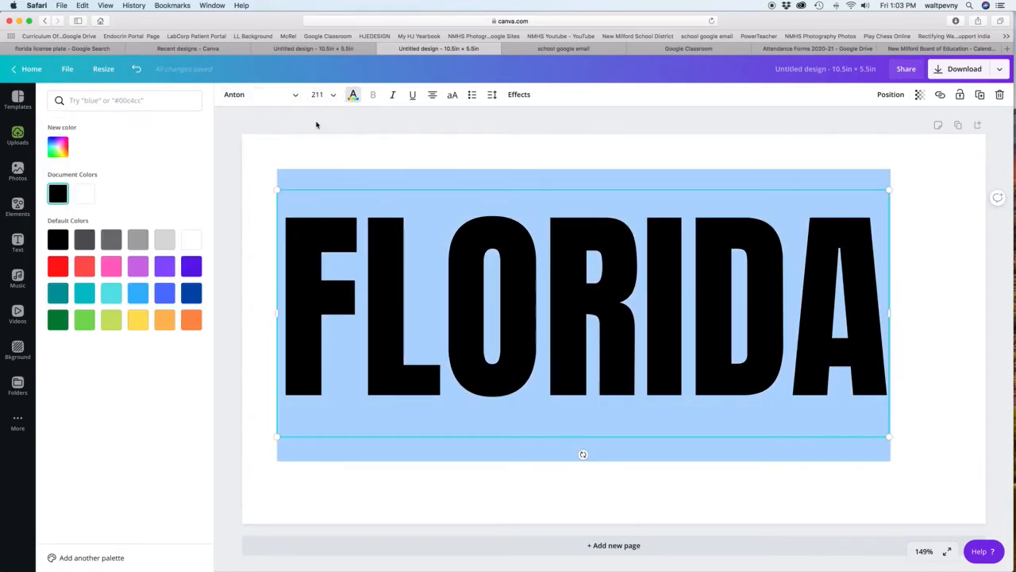
click(61, 322)
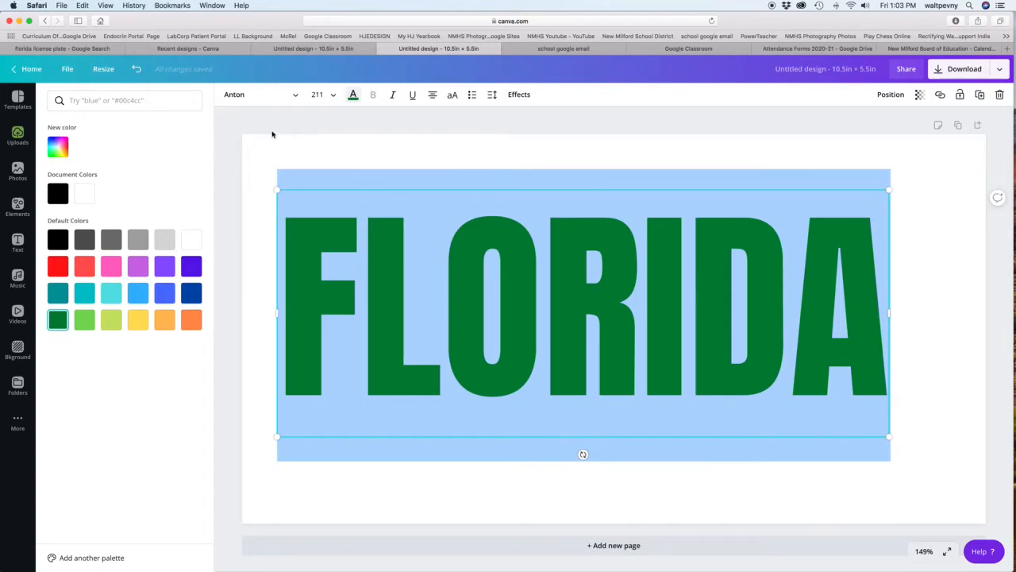
click(296, 157)
click(350, 147)
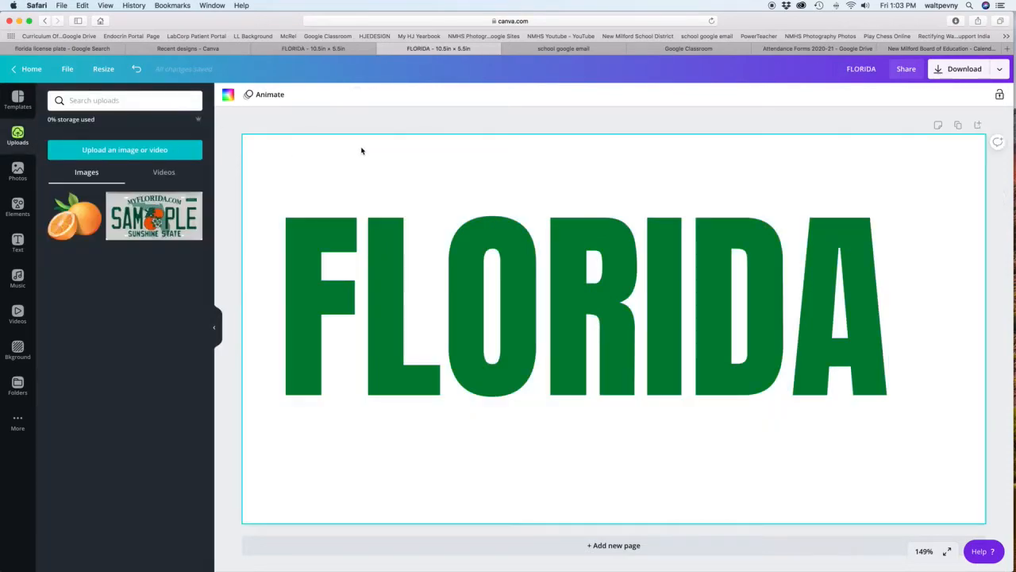
drag(384, 248, 408, 257)
click(483, 154)
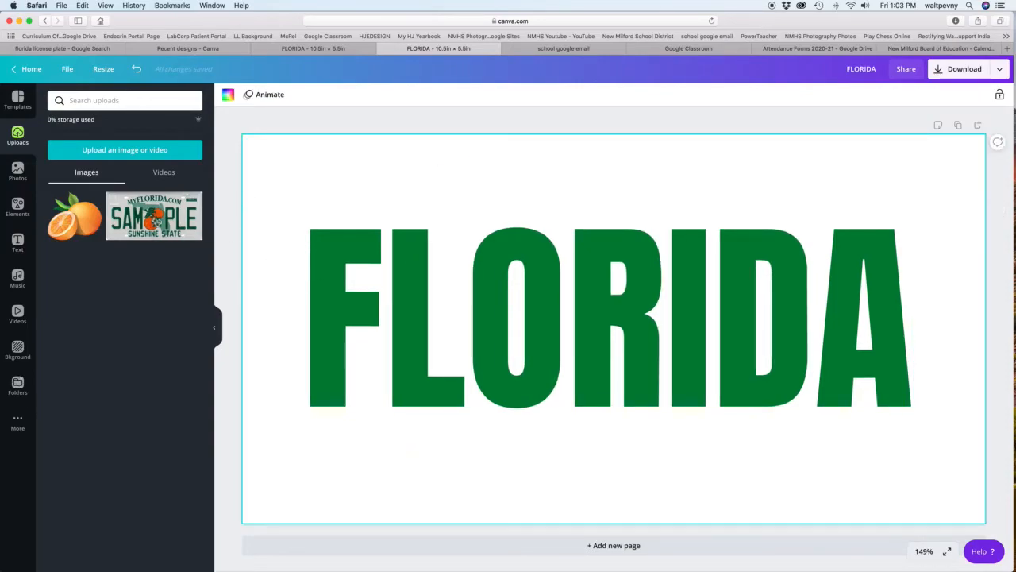
Scale the whole FLORIDA heading down to about font size 162.
double_click(483, 349)
key(super+a)
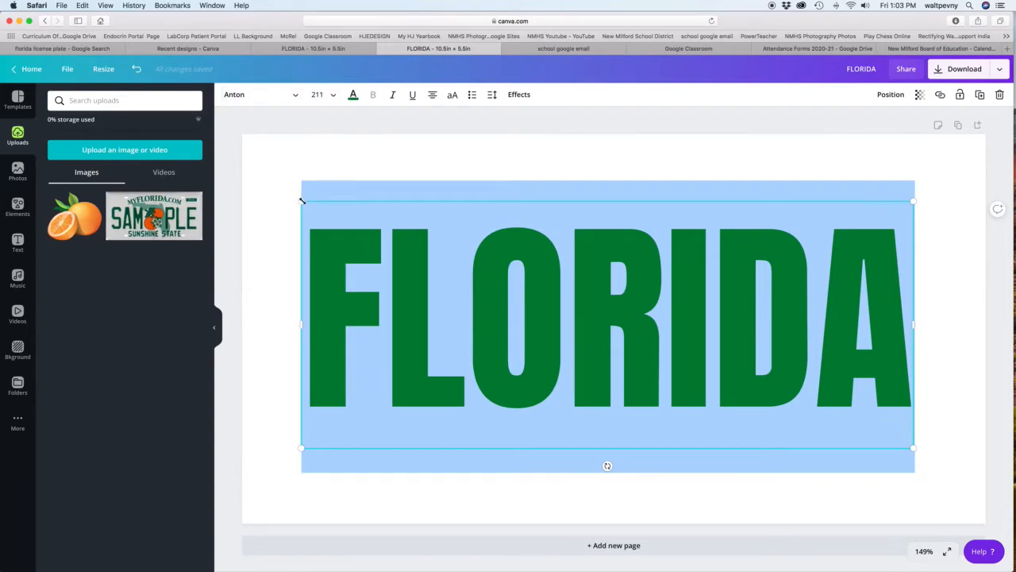
drag(302, 200, 429, 287)
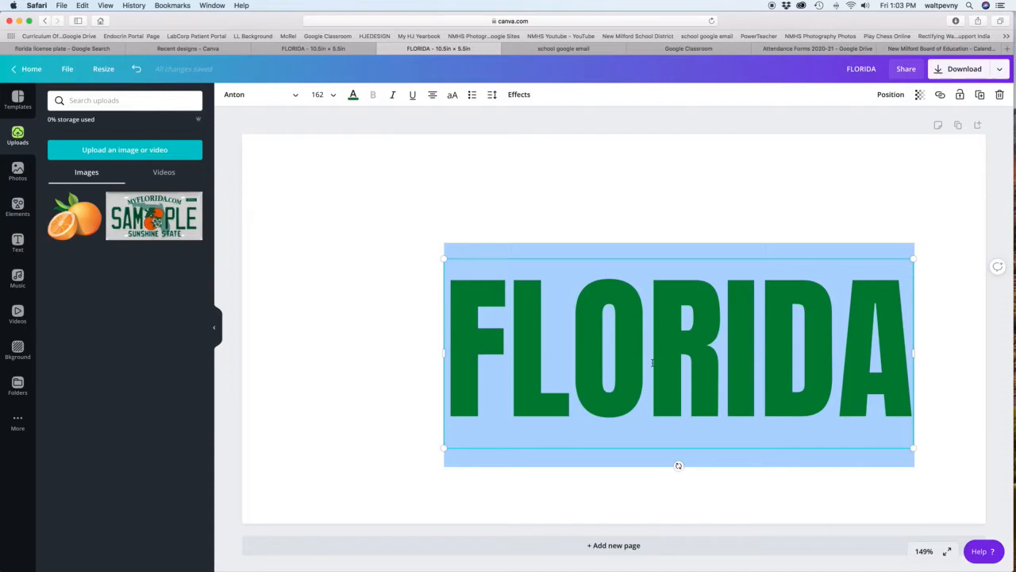
Open a wide gap between FLO and RIDA, widen the text box to keep them on one line, and centre it horizontally.
click(647, 378)
key(Return)
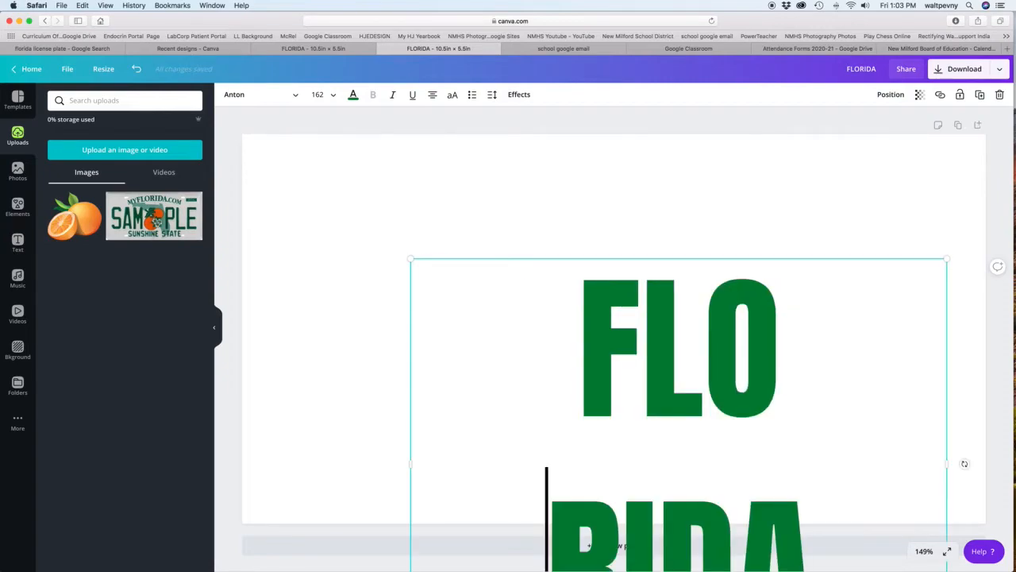
drag(410, 462, 289, 438)
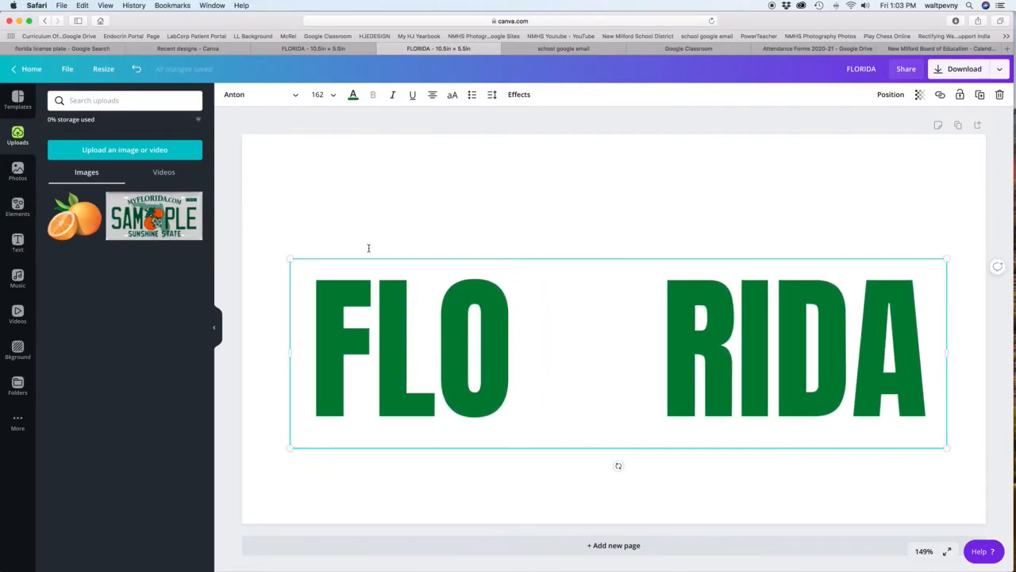
click(442, 325)
drag(544, 258, 539, 246)
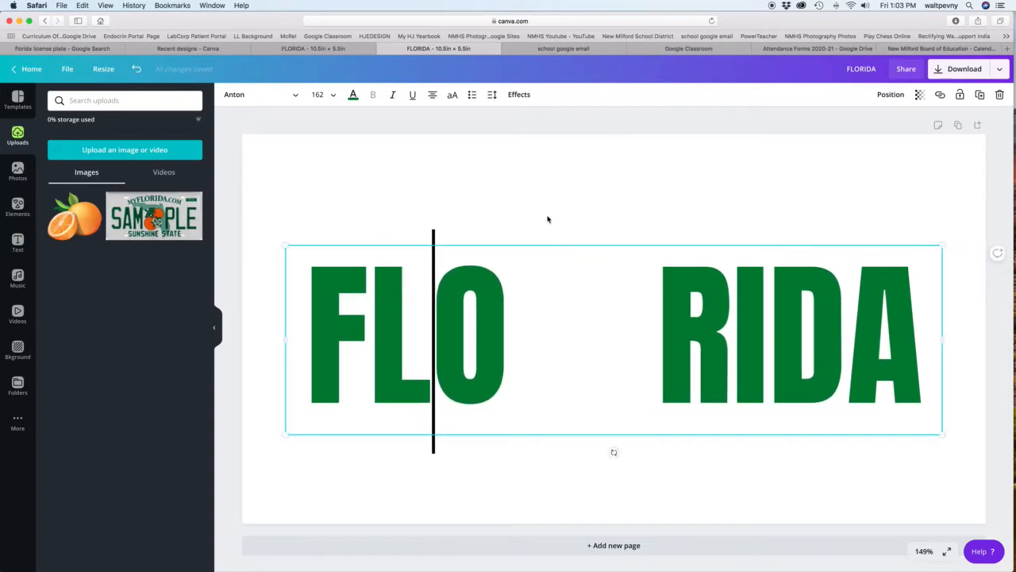
click(542, 189)
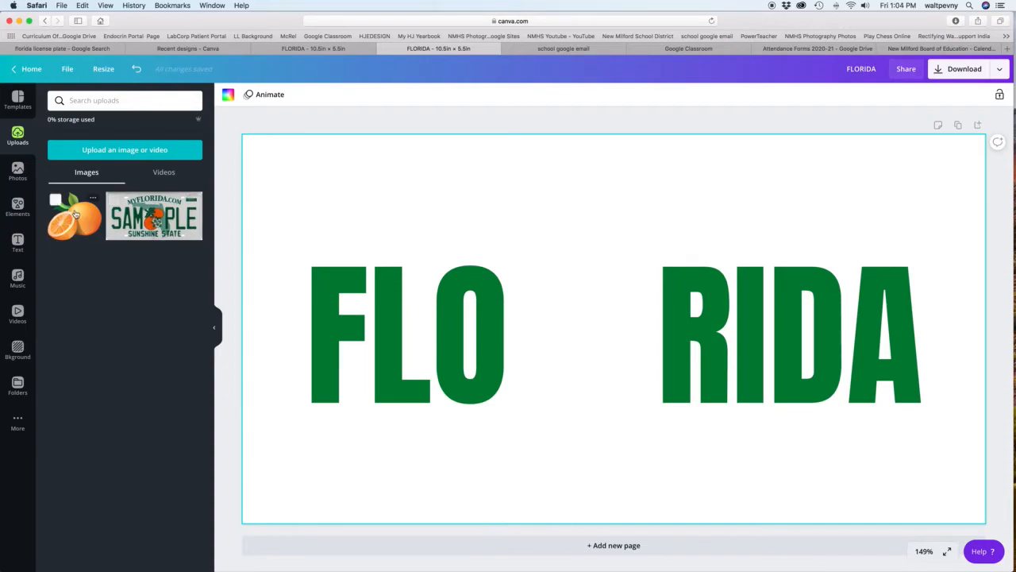
Add the uploaded orange image to the page and resize it to fill the gap between FLO and RIDA.
drag(69, 224, 348, 202)
drag(342, 155, 410, 215)
drag(516, 328, 607, 359)
click(662, 215)
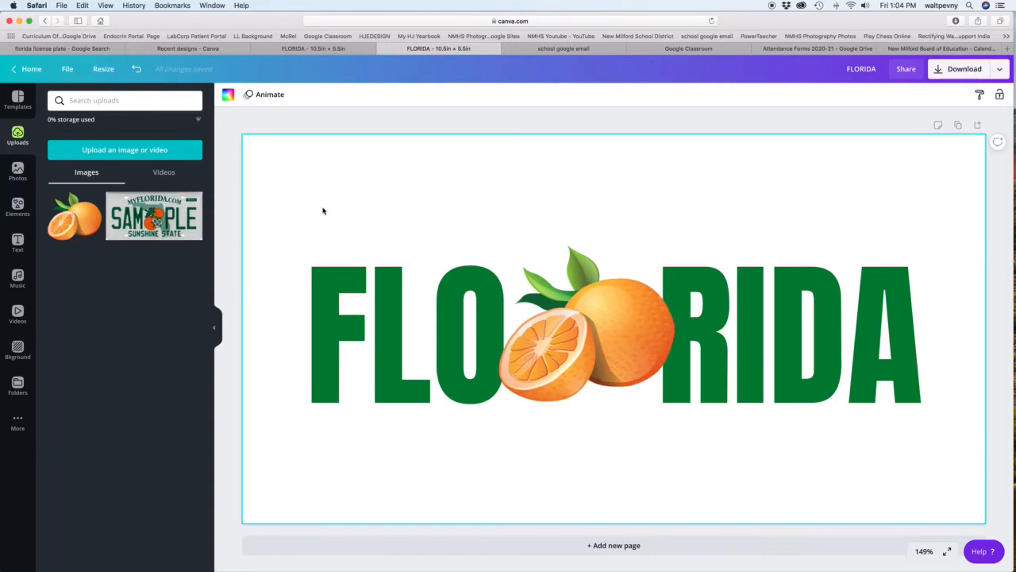
Search the elements for "rectangle" and place the grey gradient bar as a small bolt slot near the page's top-left corner.
click(9, 209)
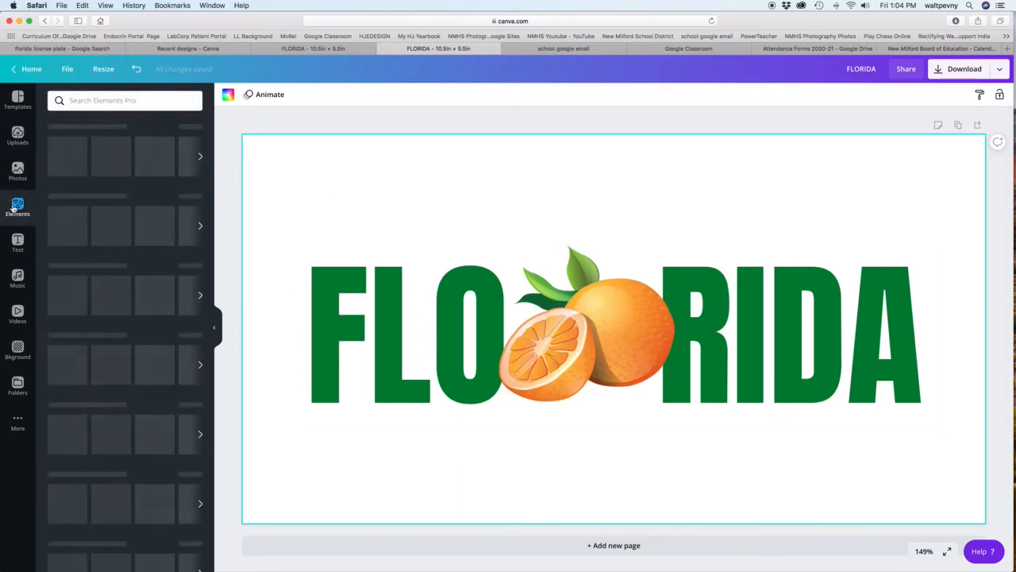
click(81, 101)
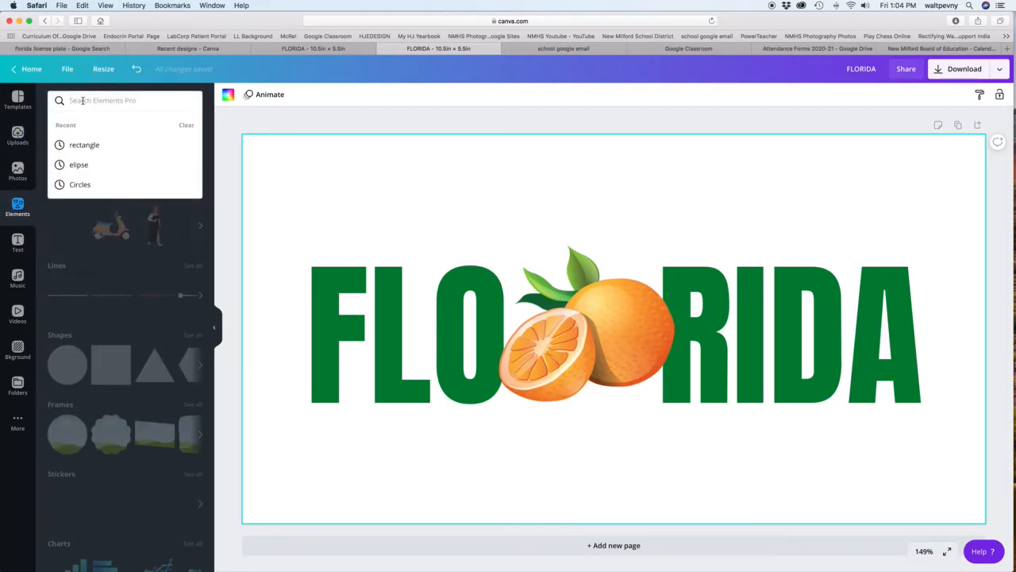
click(84, 145)
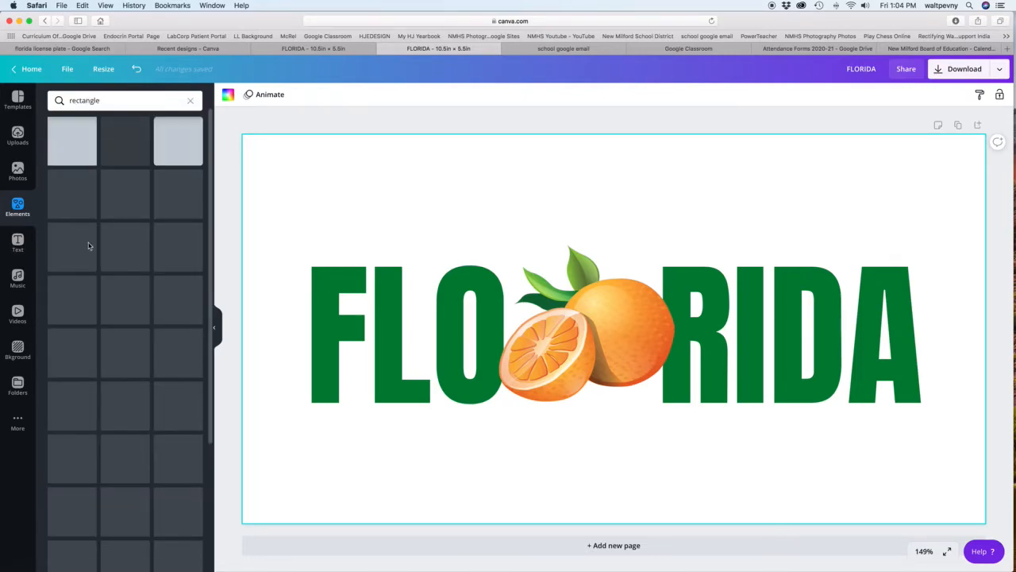
scroll(89, 246, down, 5)
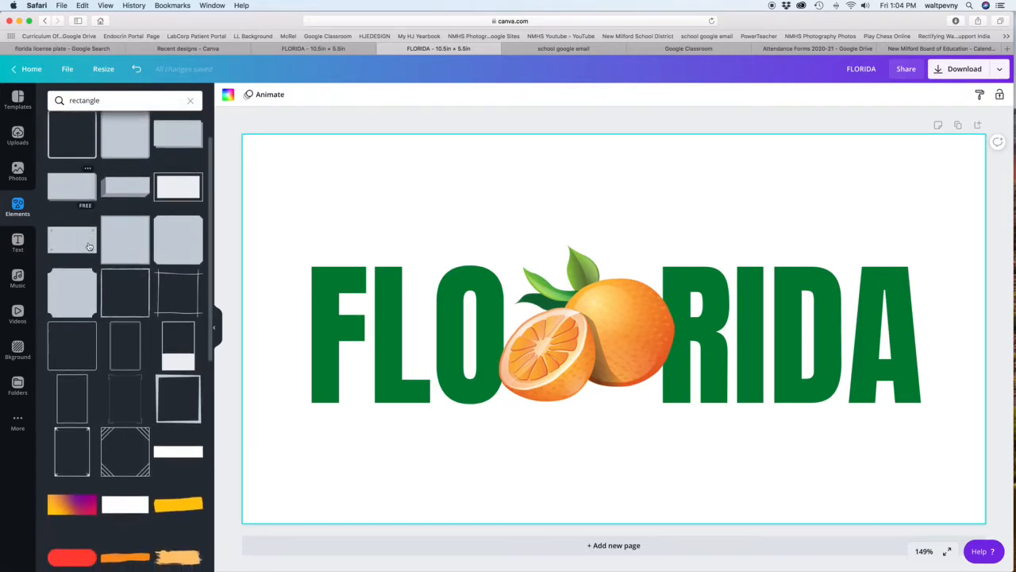
scroll(89, 246, down, 8)
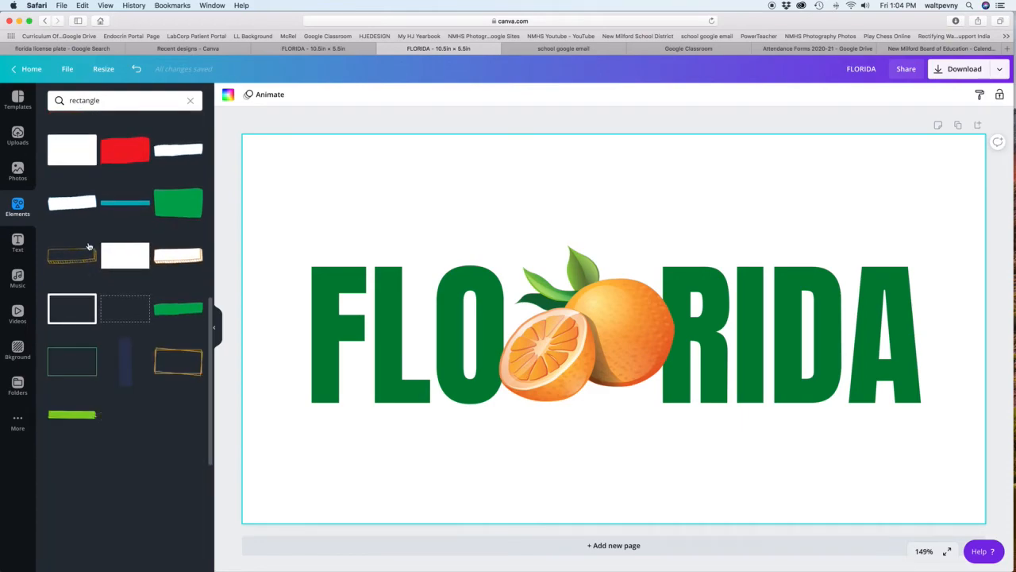
scroll(89, 246, down, 10)
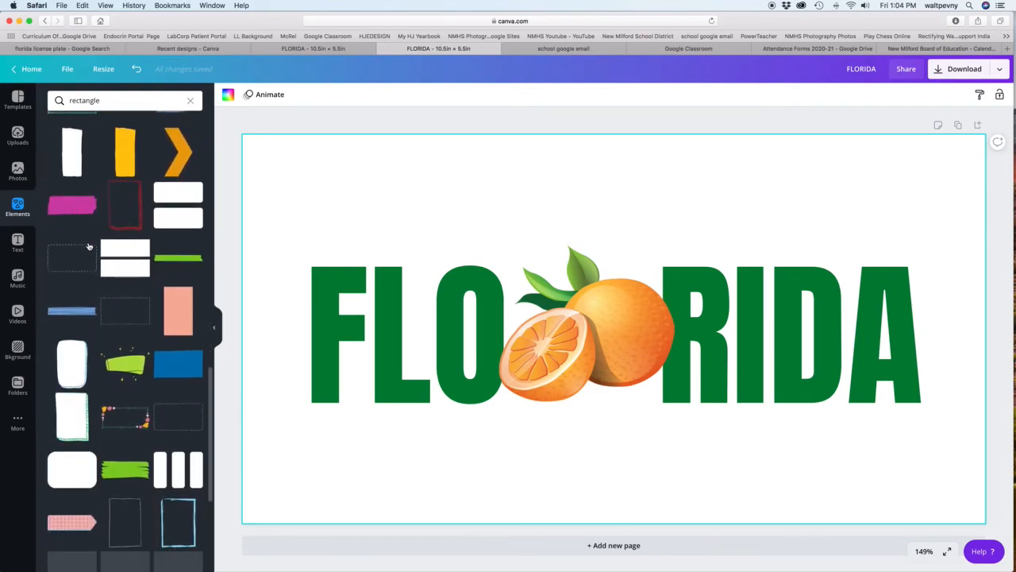
scroll(89, 246, down, 7)
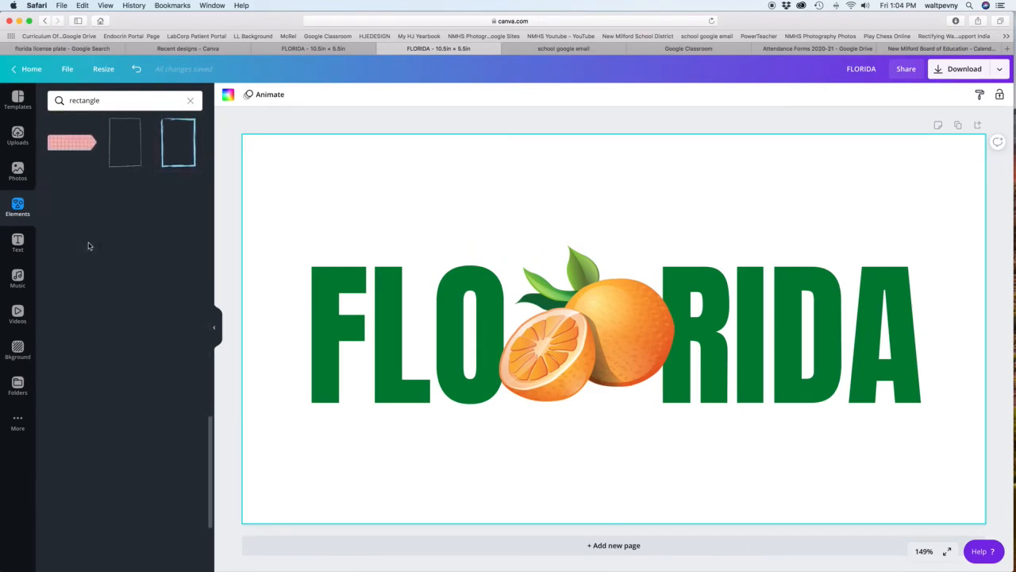
scroll(88, 242, down, 6)
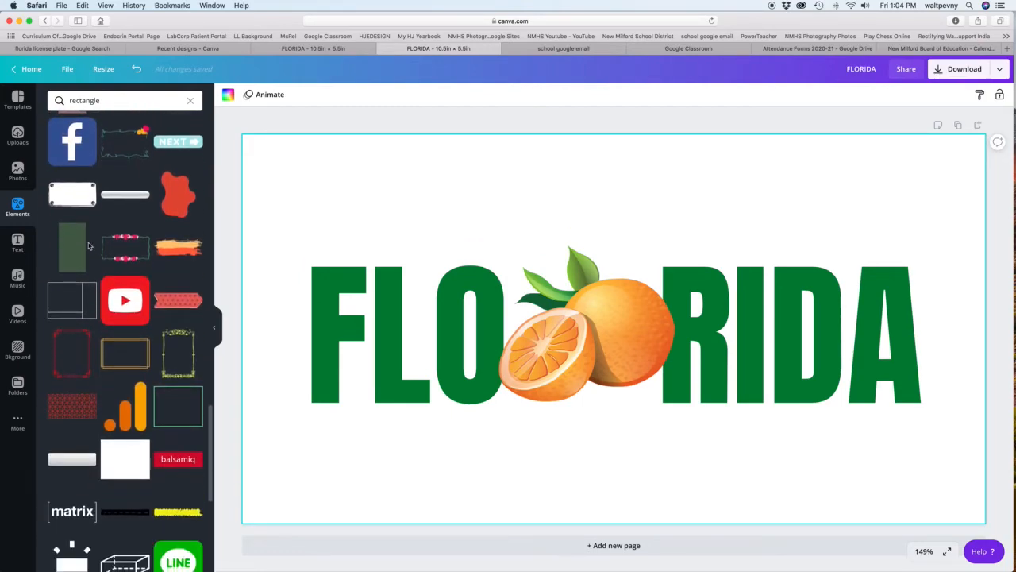
scroll(90, 246, down, 2)
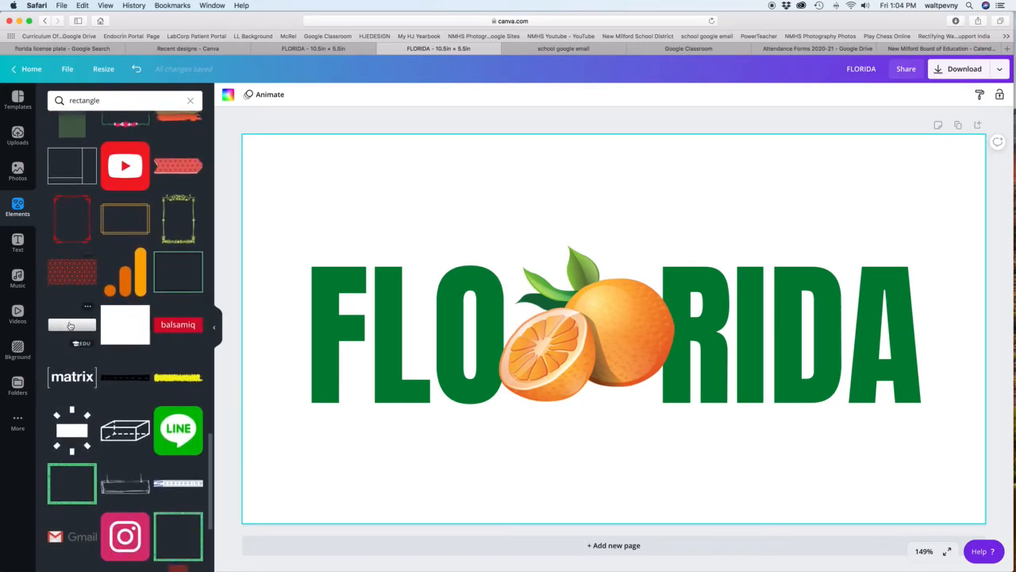
drag(69, 328, 343, 175)
drag(620, 235, 395, 189)
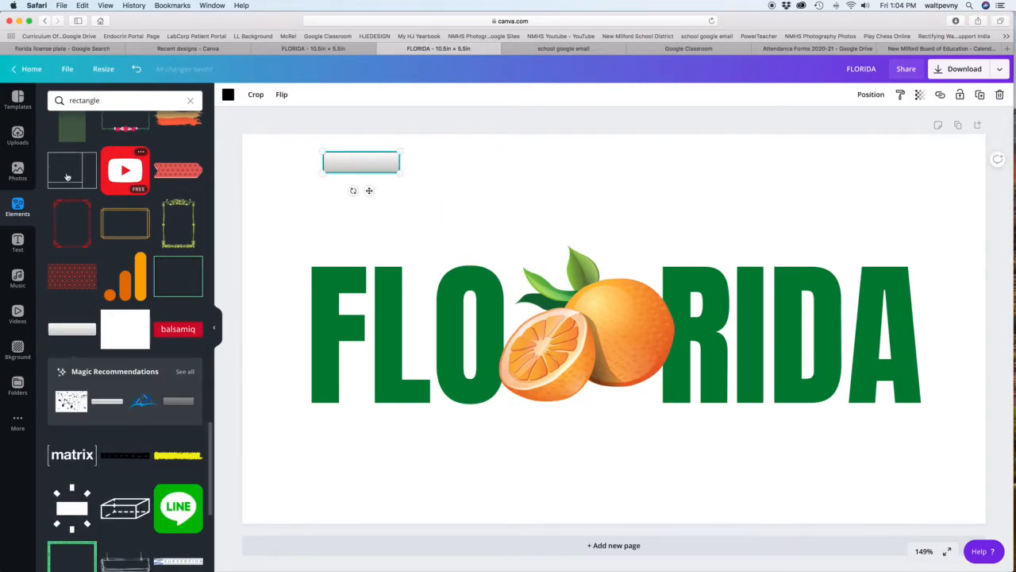
Check the uploaded sample plate, and duplicate the grey bar to the page's top-right area, level with the original.
click(18, 139)
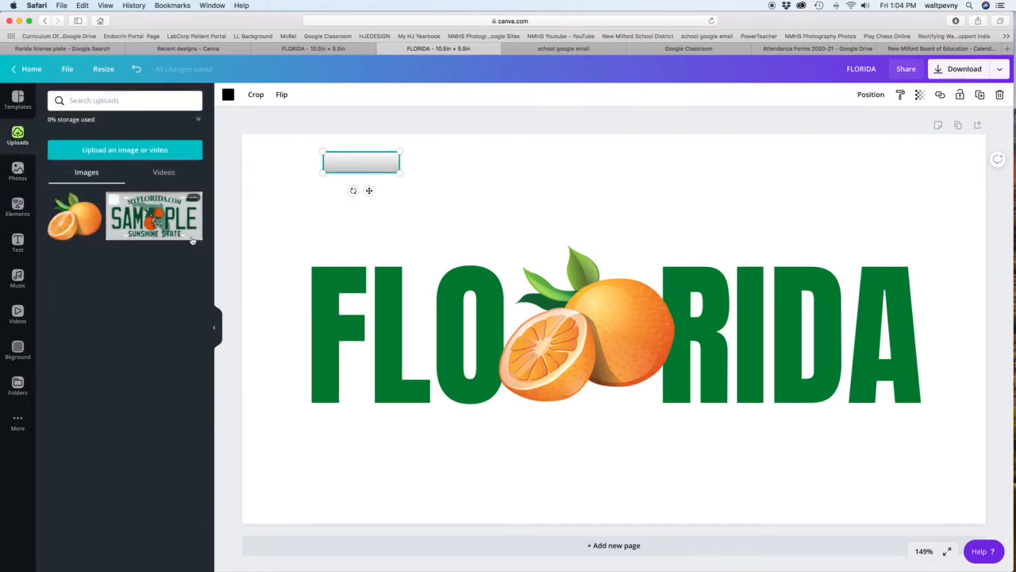
drag(378, 169, 377, 170)
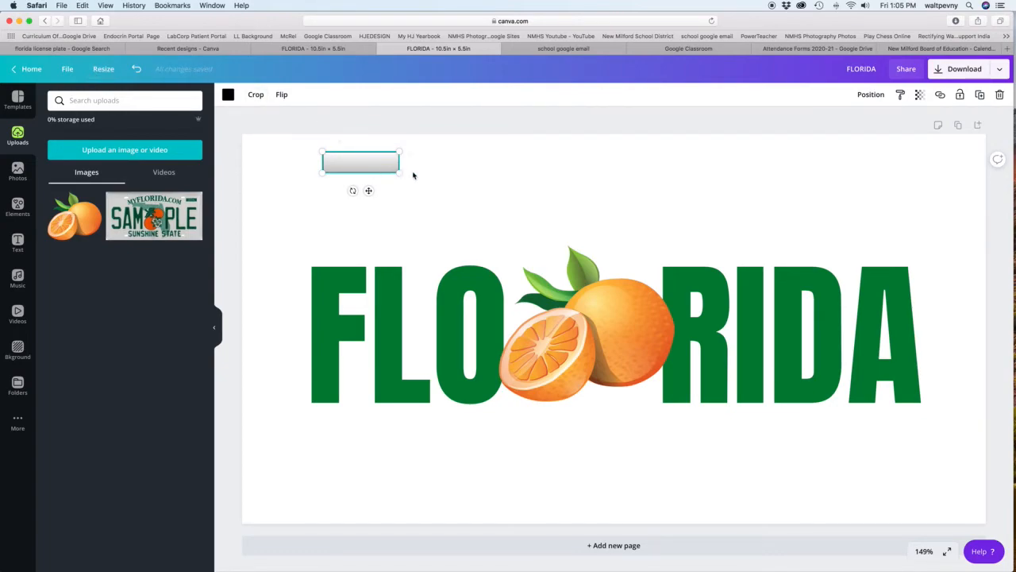
key(super+d)
drag(404, 181, 873, 161)
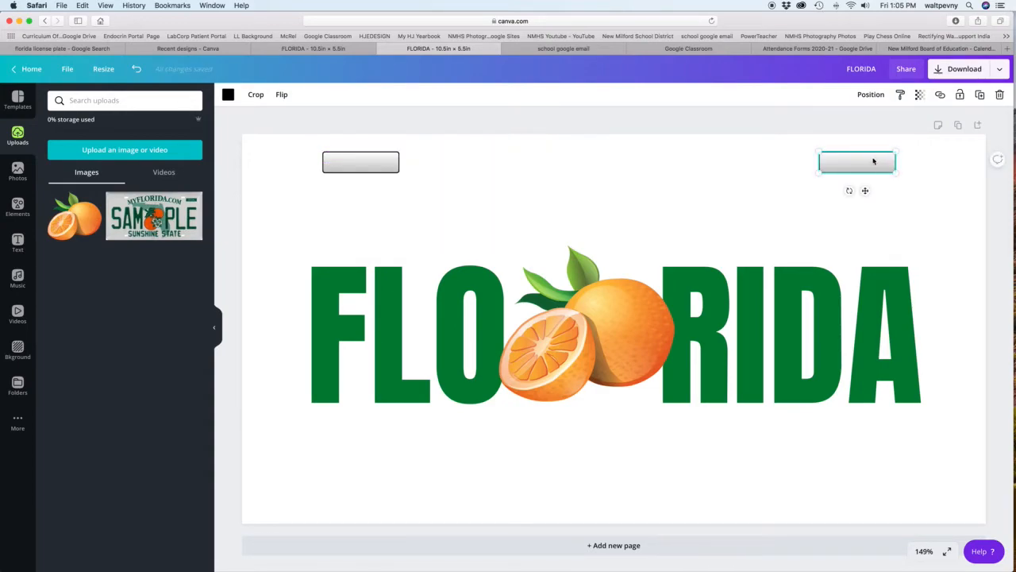
Duplicate both upper grey bars together and place the copies along the page's bottom edge.
shift+click(386, 165)
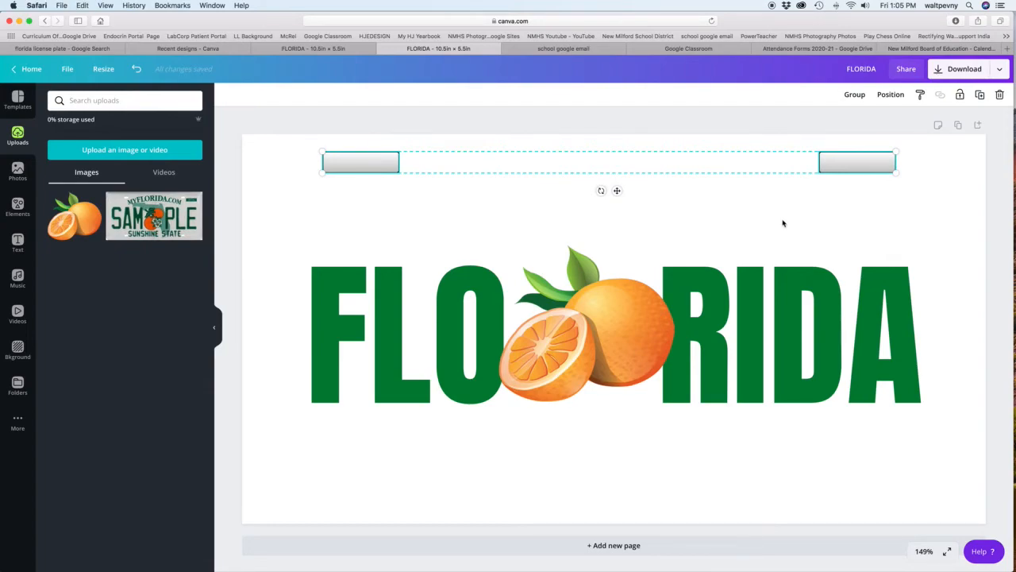
key(super+d)
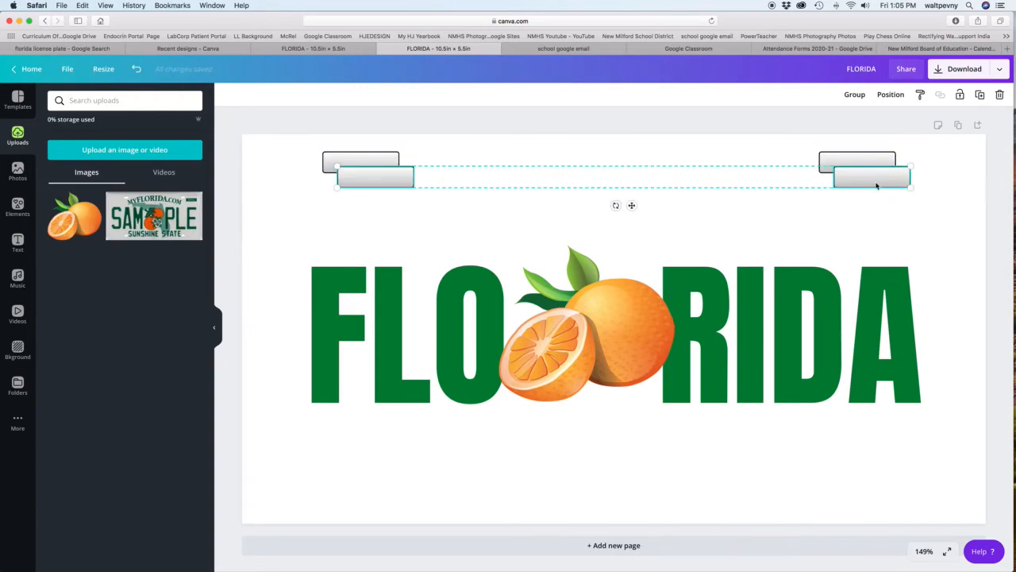
drag(860, 192, 872, 499)
click(958, 448)
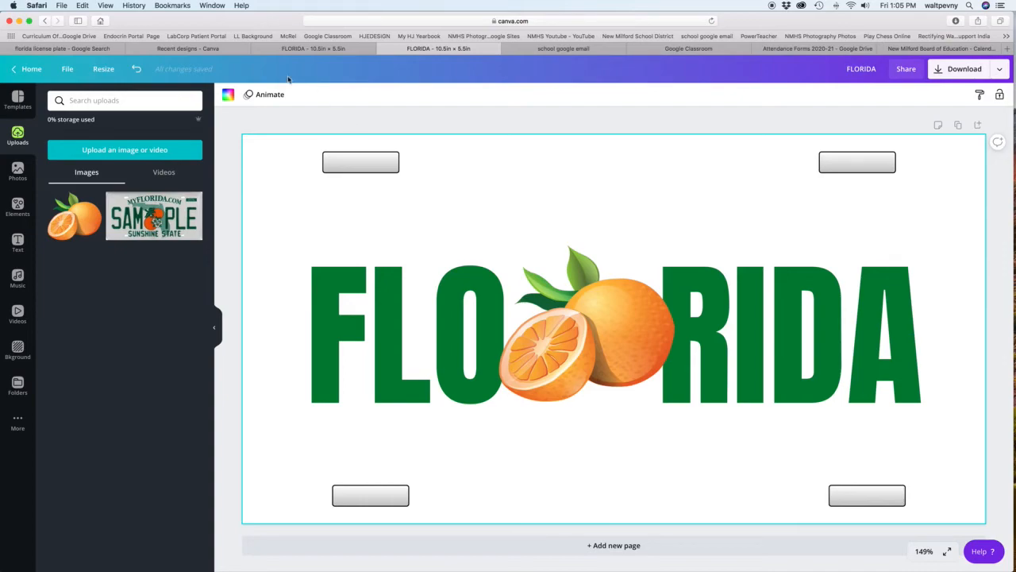
Switch to the Google Images results and search for "license plate" instead of the Florida-specific query.
click(308, 49)
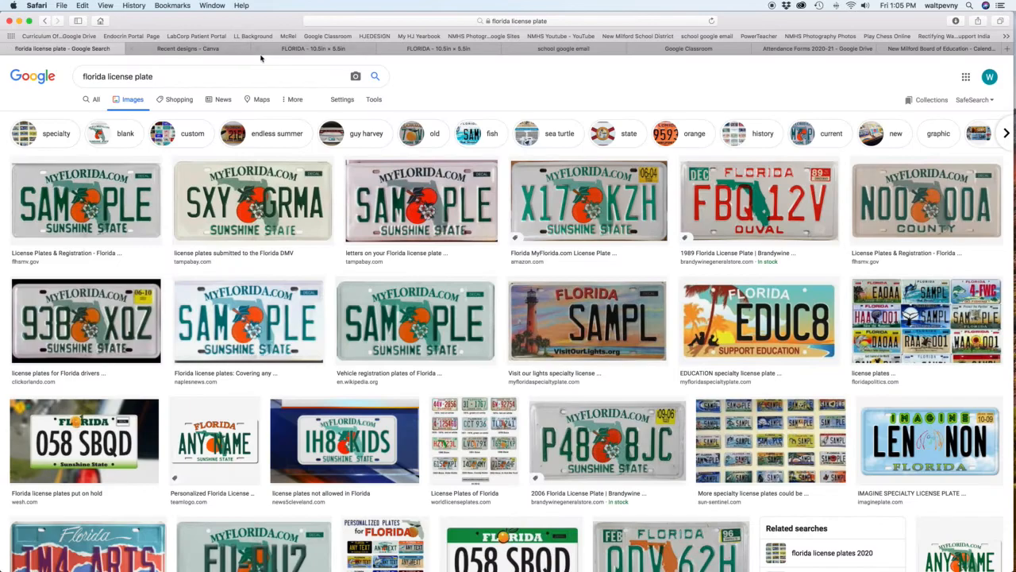
click(86, 49)
triple_click(244, 73)
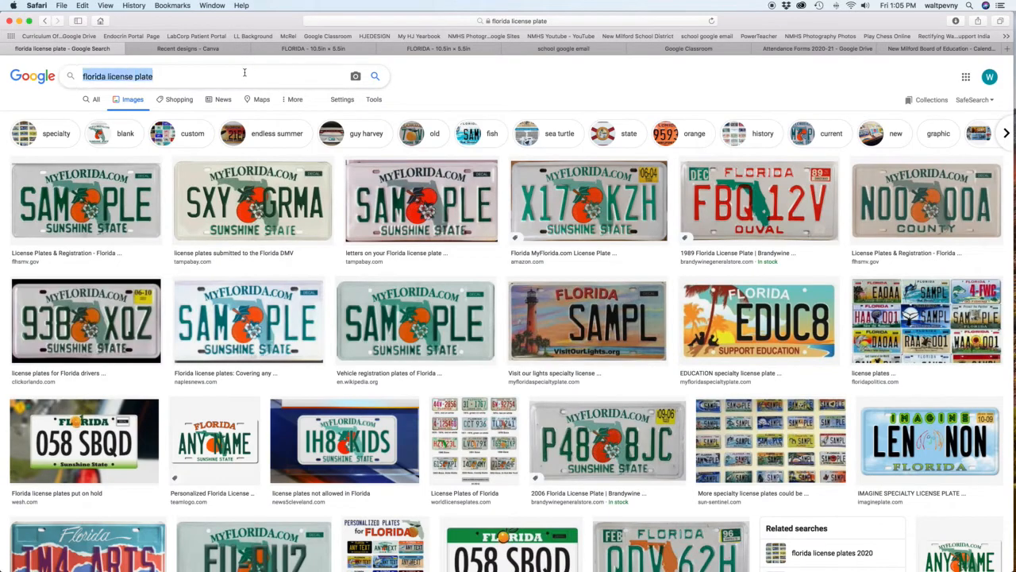
click(84, 77)
drag(107, 77, 68, 81)
key(BackSpace)
key(Return)
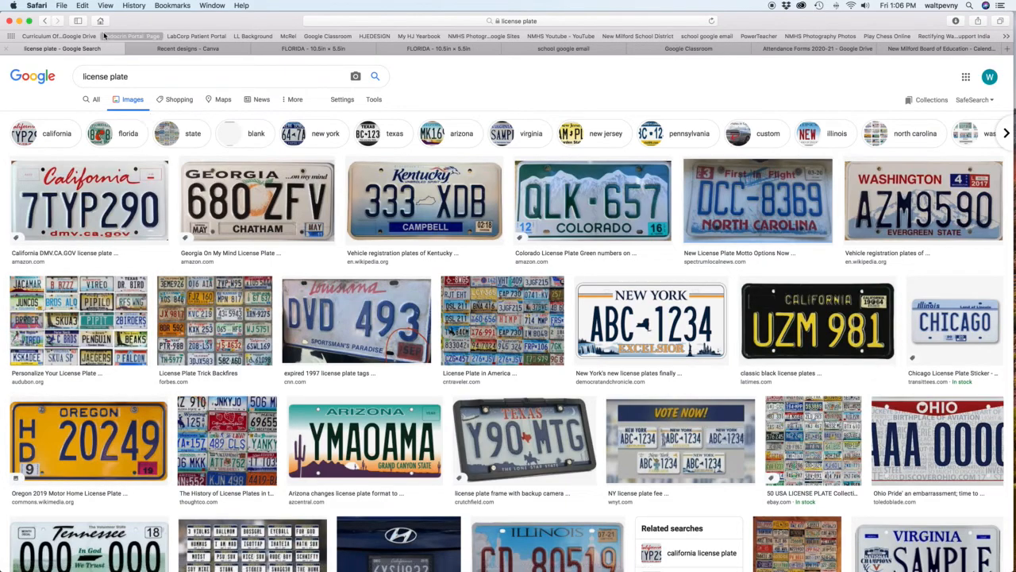
Return to Canva, open the License Plate design from the recent designs and show its uploaded images.
click(318, 49)
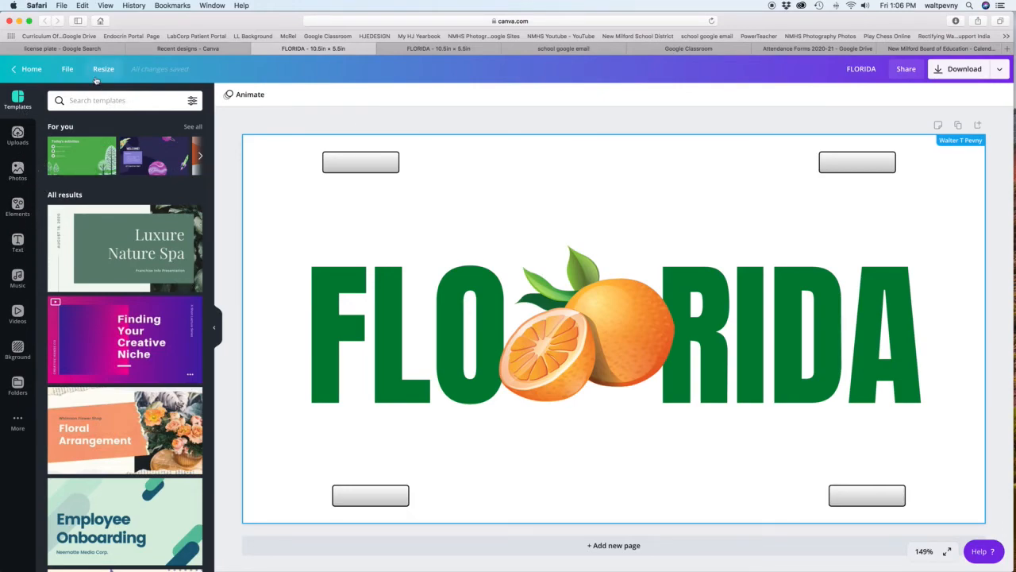
click(38, 70)
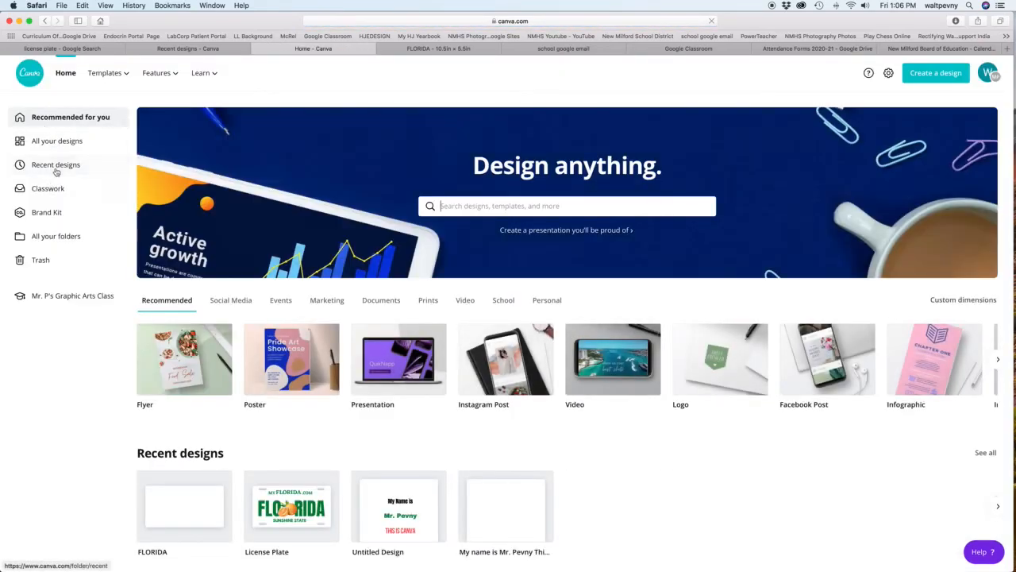
click(311, 518)
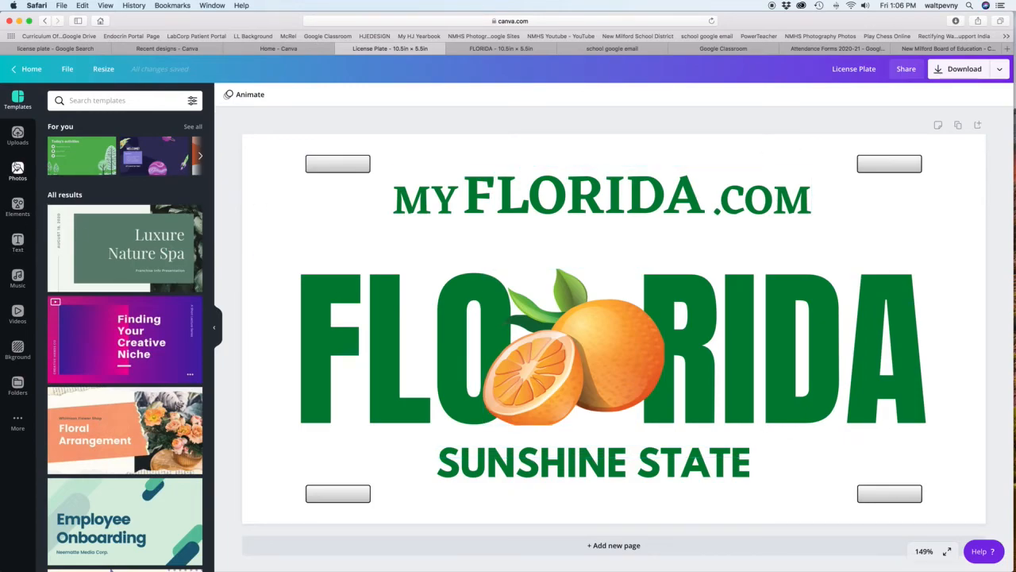
click(17, 135)
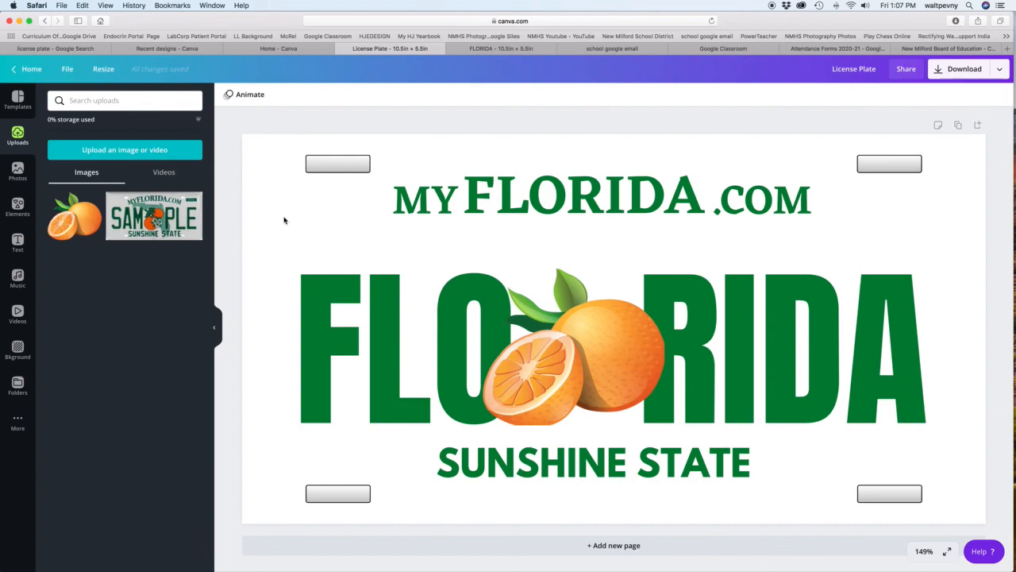
Switch to QuickTime Player, quit it and enter "Canva License Plate" as the screen recording's file name.
mouse_move(163, 548)
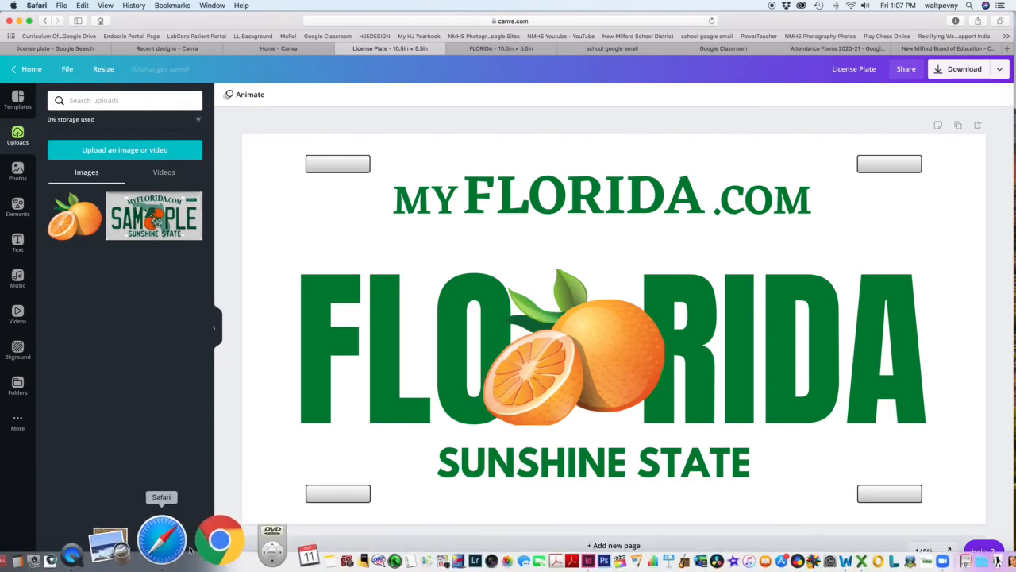
click(147, 556)
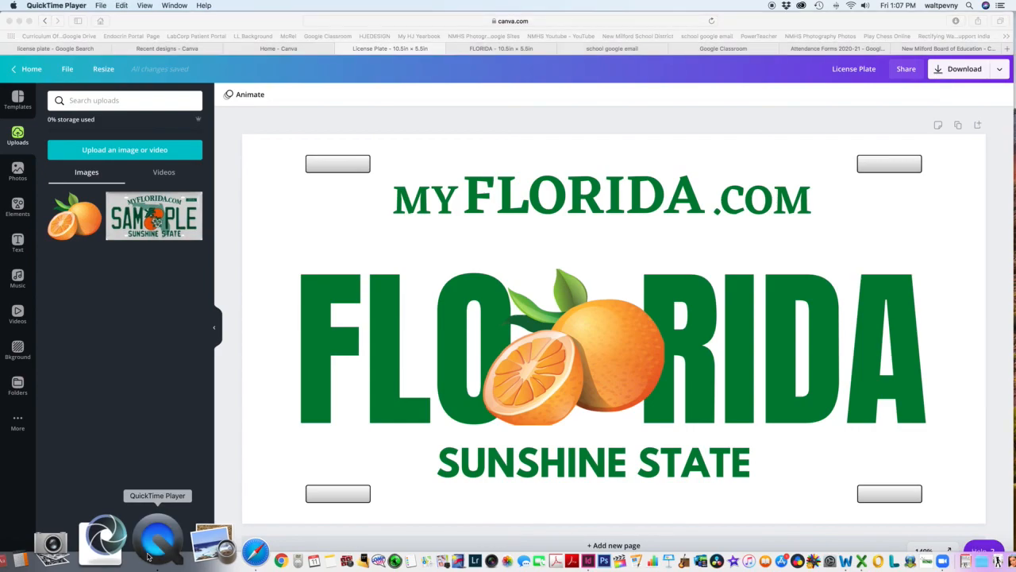
key(super+q)
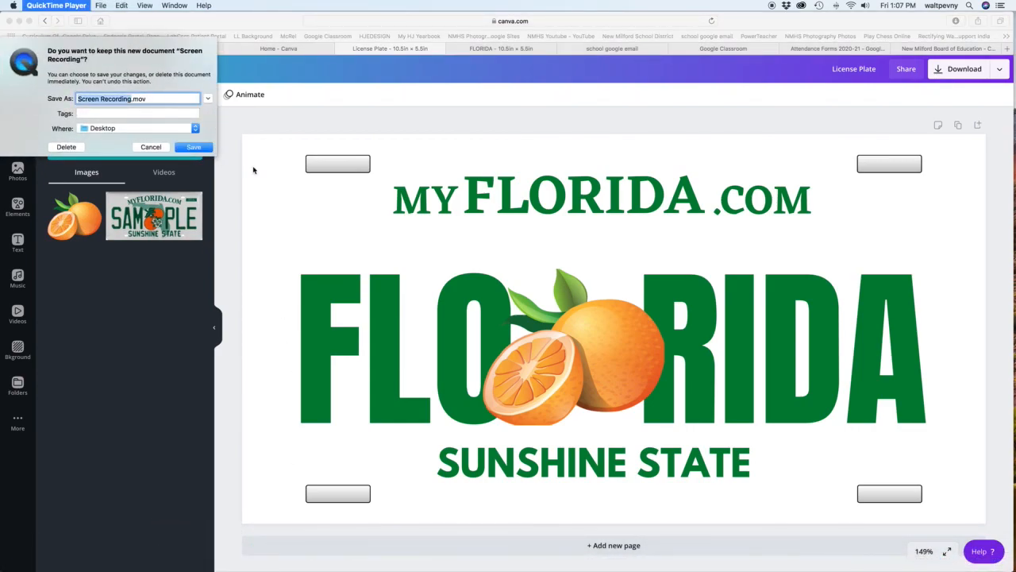
text(Canva License Plate)
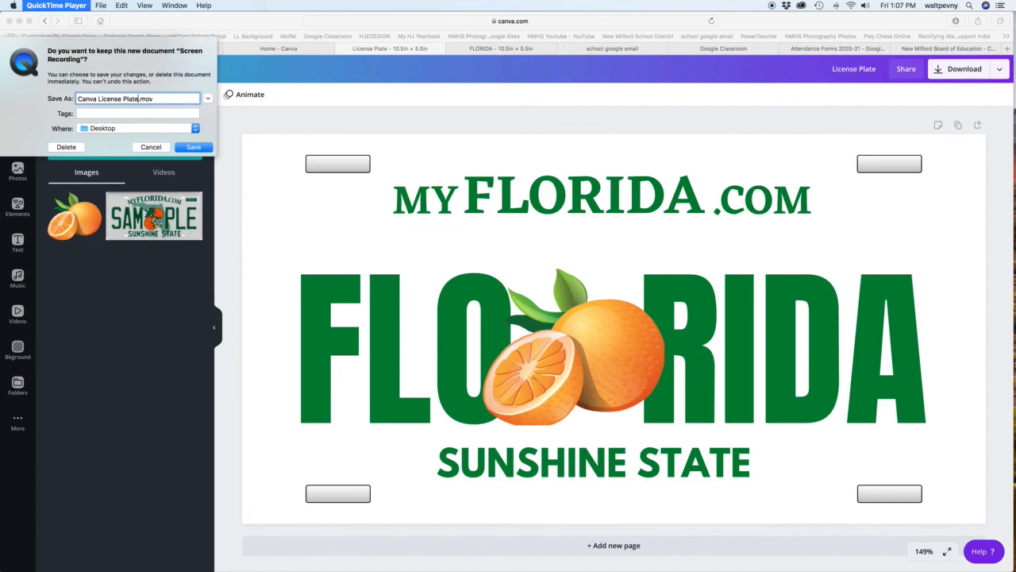